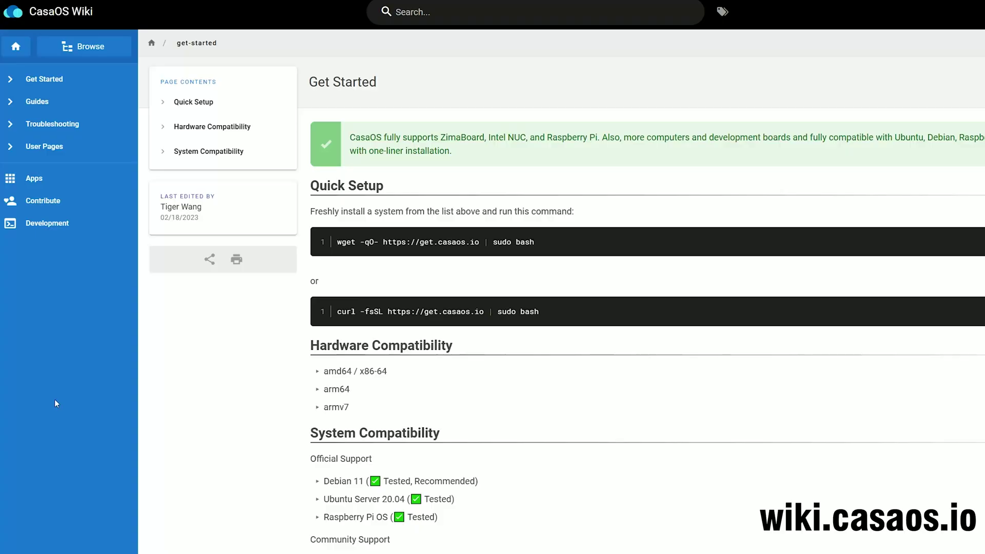
Scroll the download page to review the 24.04.2 stable and 23.10.2 legacy releases and minimum requirements
scroll(308, 431, down, 5)
scroll(285, 431, up, 5)
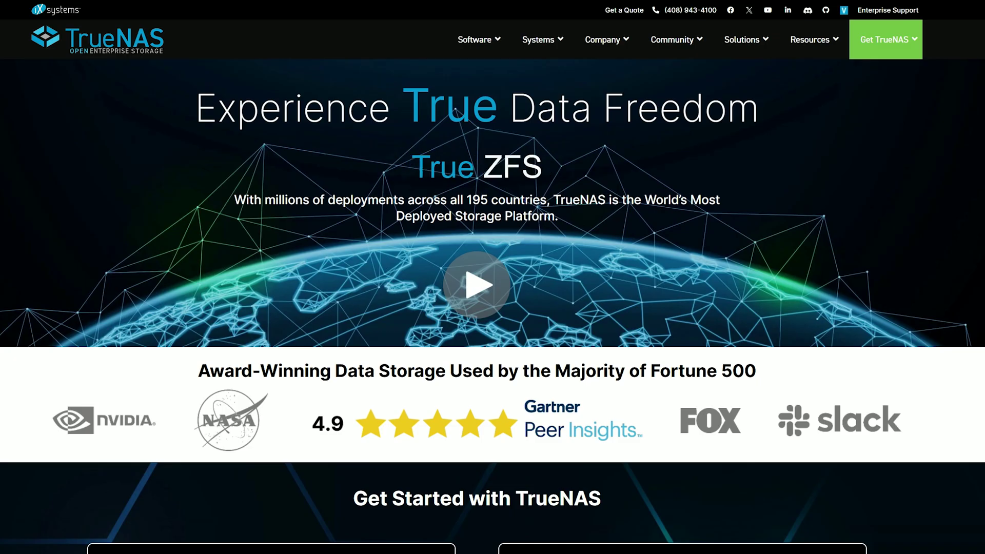
scroll(178, 320, down, 8)
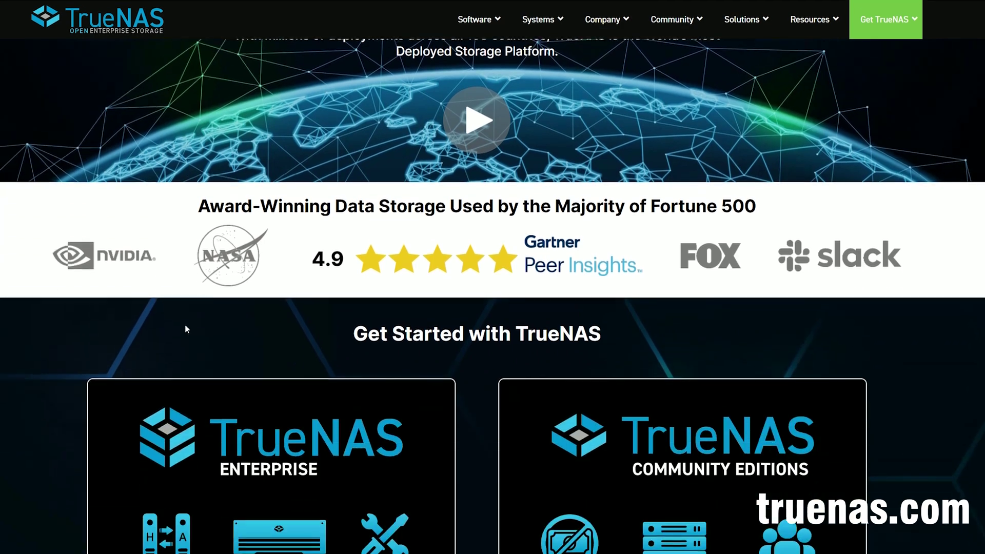
scroll(178, 335, down, 1)
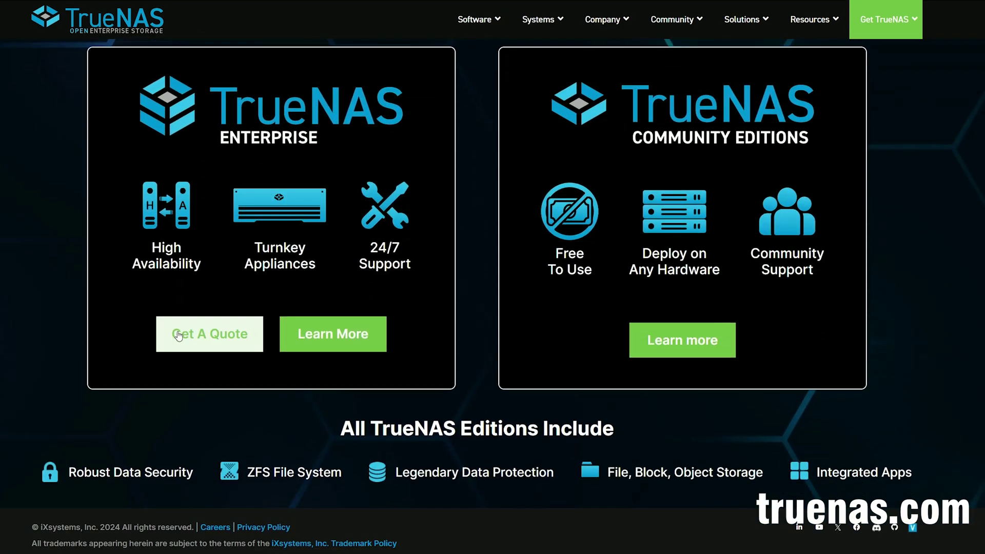
scroll(179, 335, up, 8)
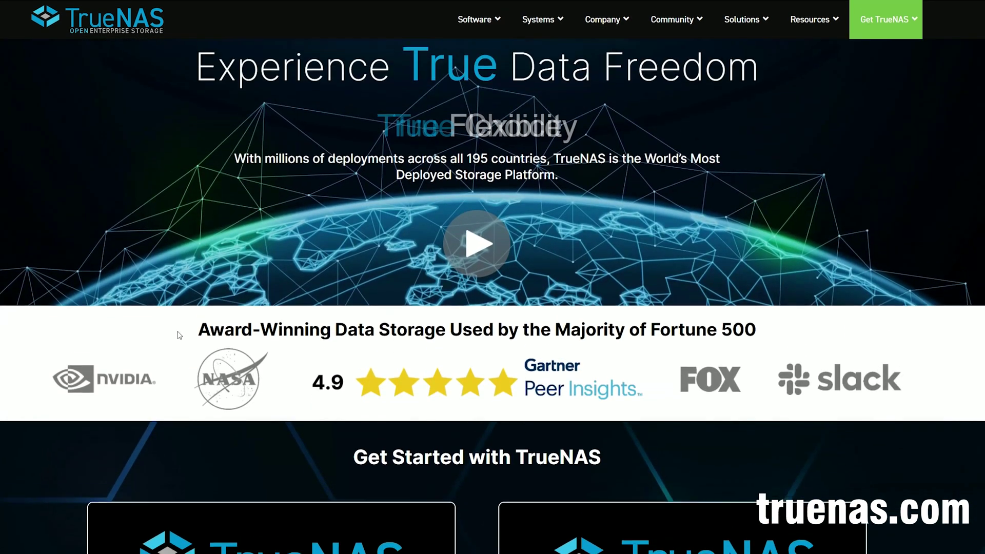
scroll(179, 335, up, 1)
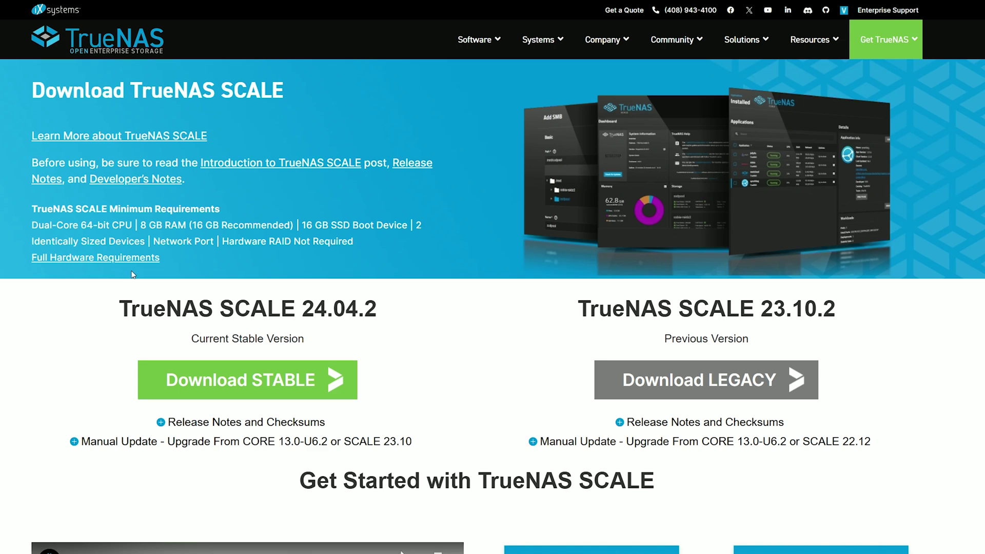
Start the download of the stable TrueNAS SCALE 24.04.2 image with Download STABLE
click(264, 389)
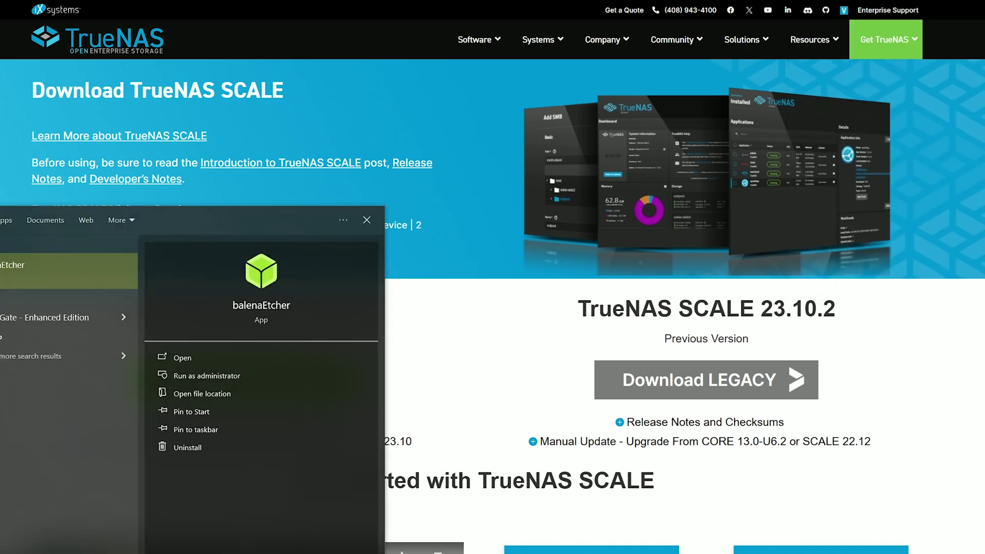
Launch balenaEtcher and pick the downloaded TrueNAS SCALE ISO as the image to flash
key(Return)
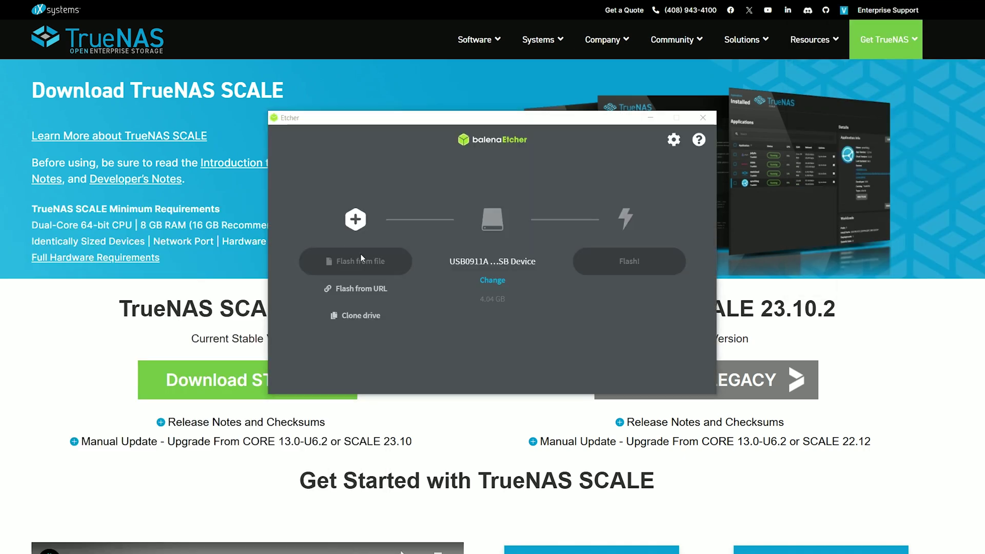
click(361, 260)
double_click(404, 205)
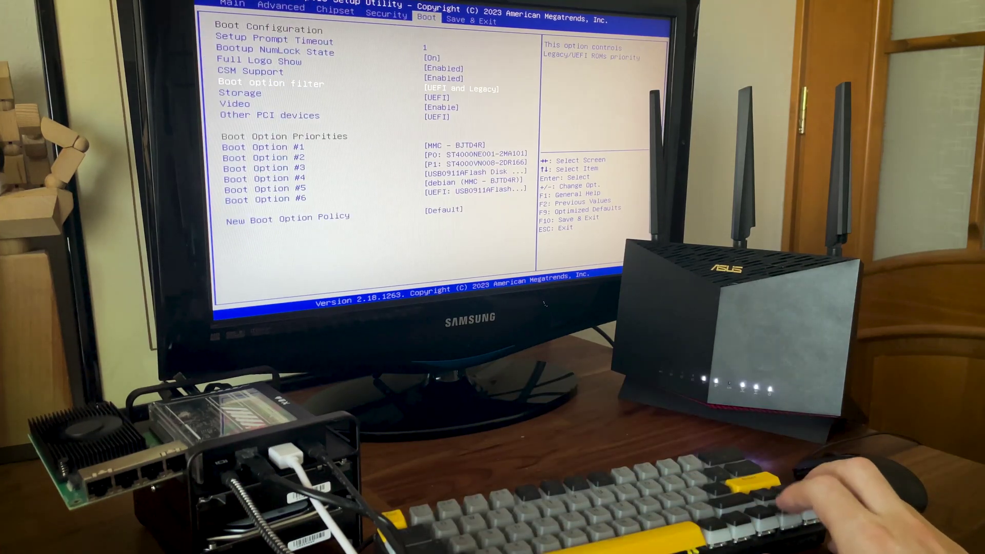
Make the USB flash disk Boot Option #1, then move to the Save & Exit settings
key(Return)
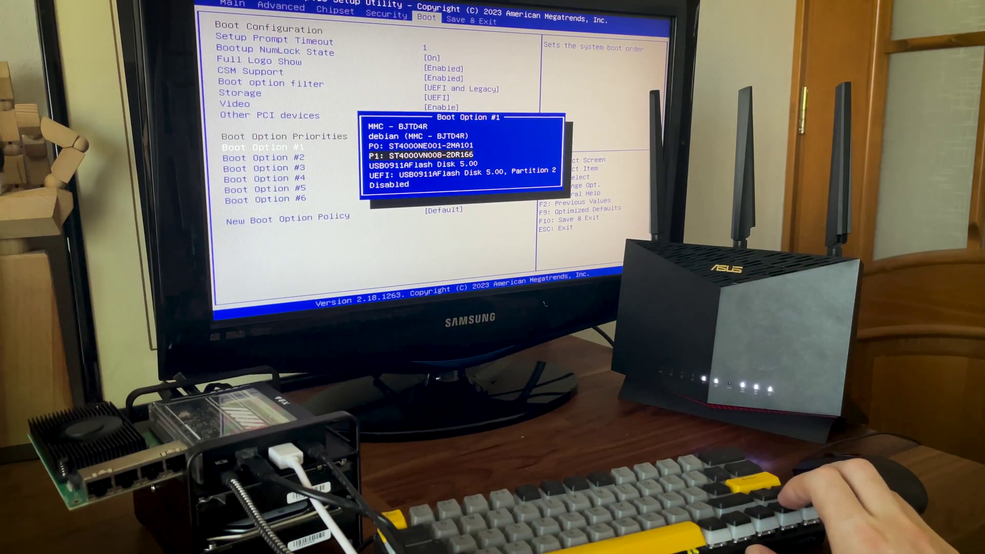
key(Return)
key(Right)
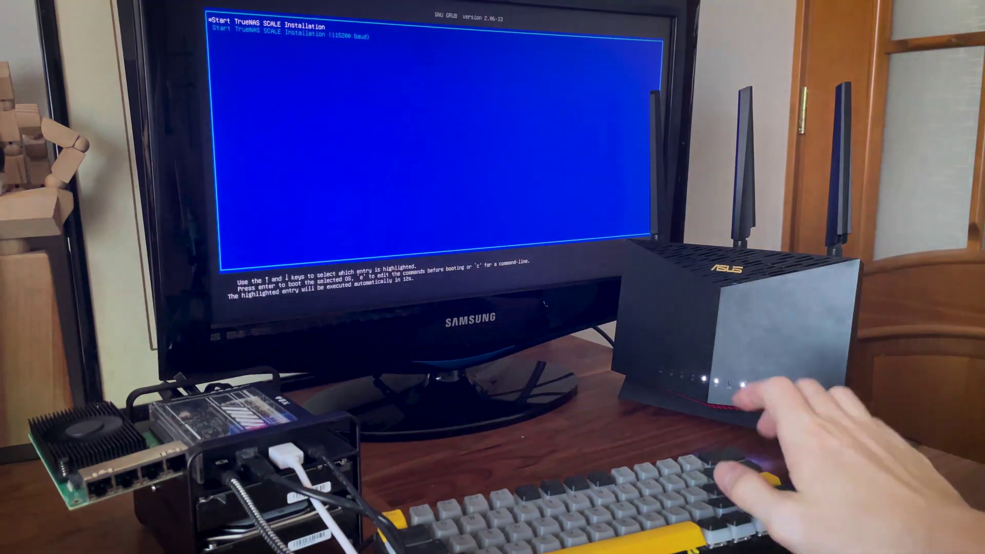
Install TrueNAS SCALE onto the mmcblk0 eMMC drive, agree to erase it, and reboot
key(Return)
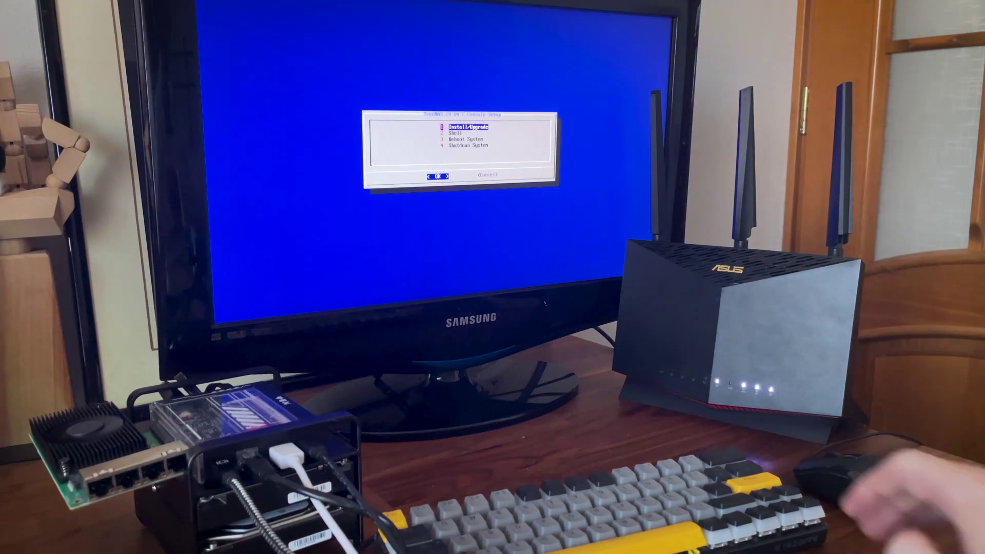
key(Return)
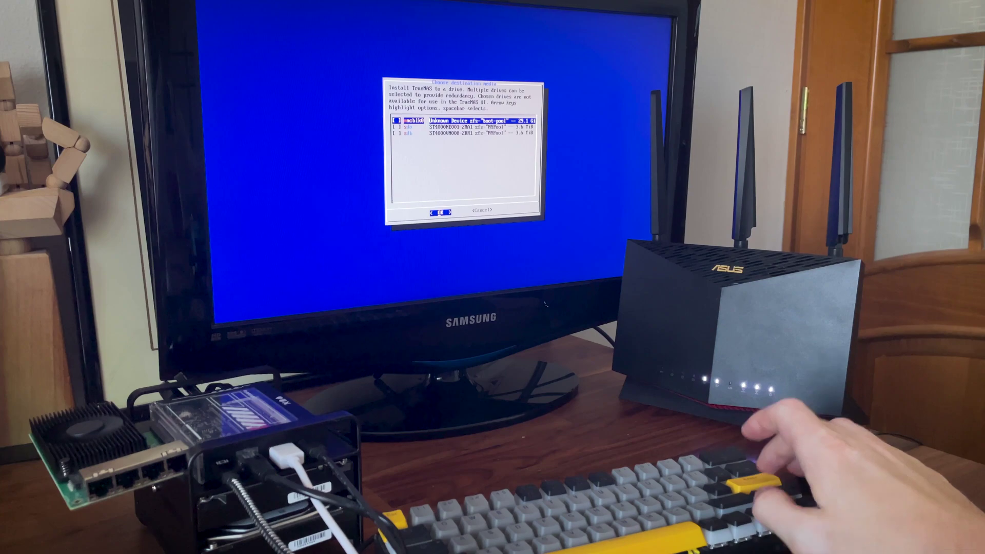
key(Return)
key(Return)
key(space)
key(Return)
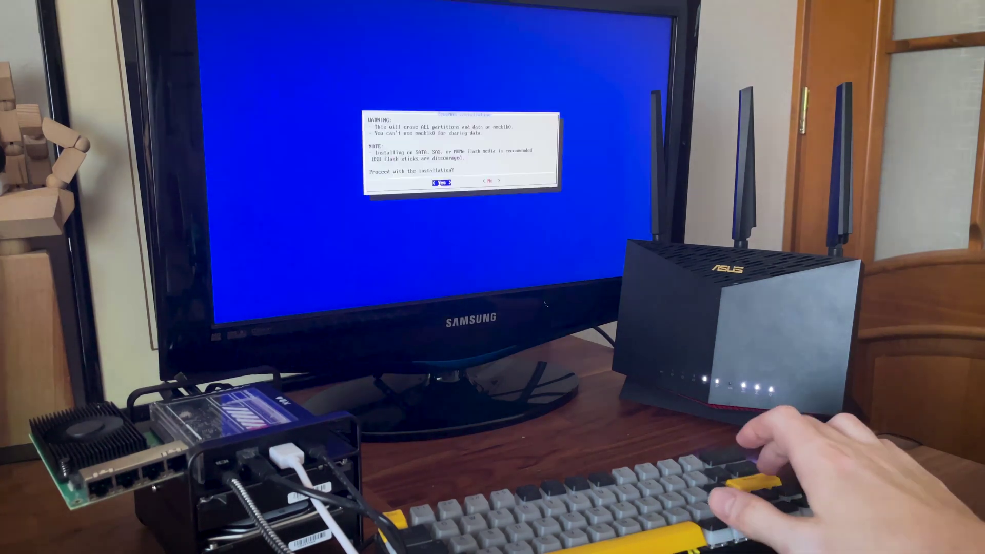
key(Return)
key(Return)
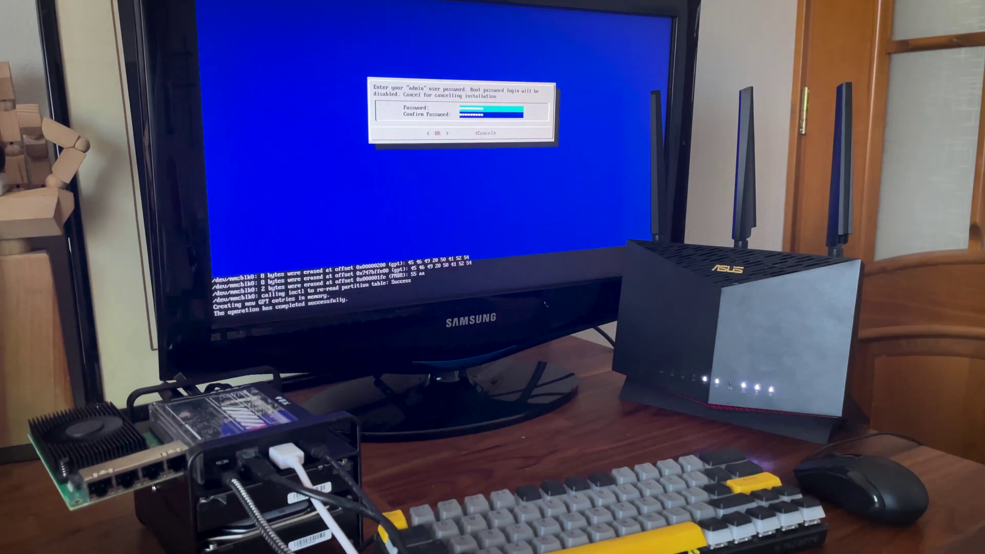
key(Return)
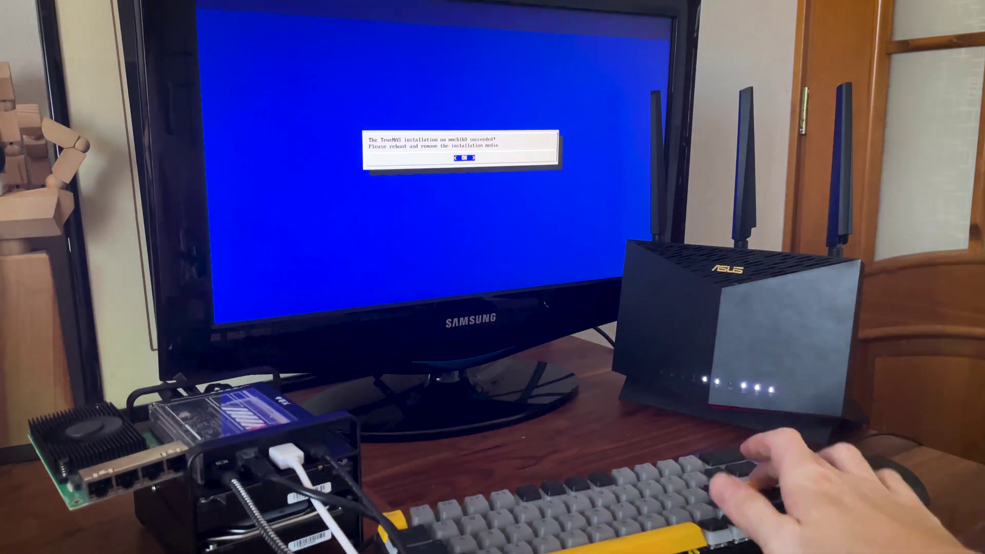
key(Return)
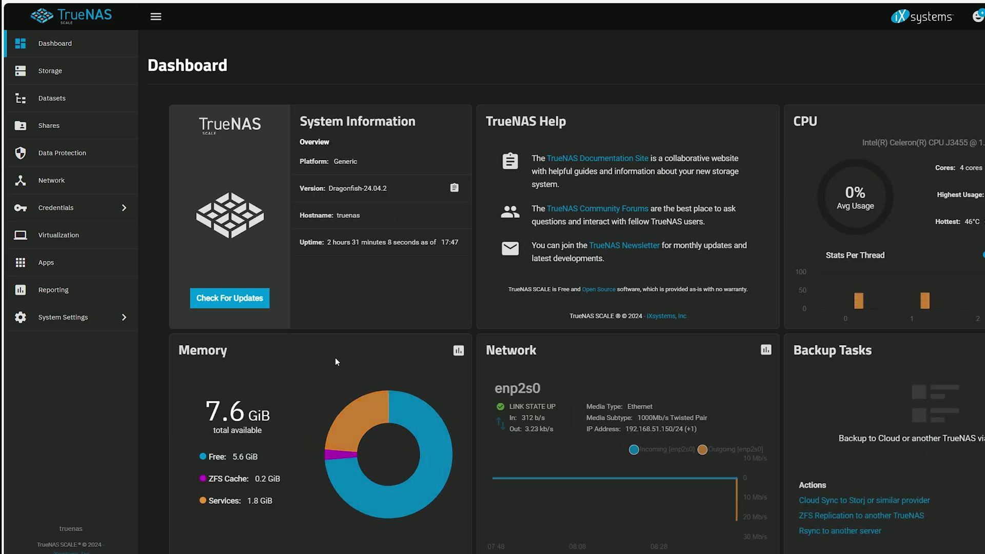
Start a new storage pool named 'My Pool' with a Mirror data layout
click(66, 77)
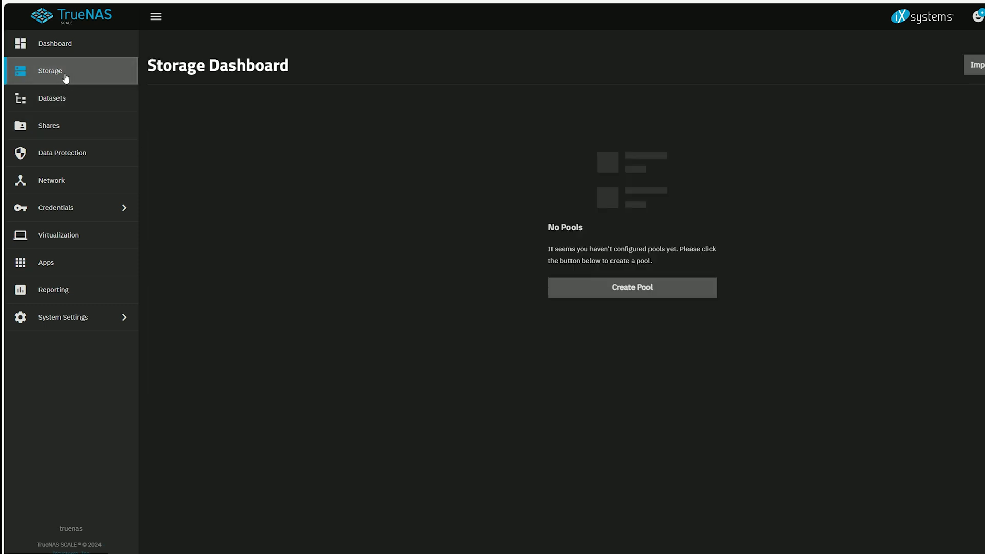
click(607, 288)
text(My Pool)
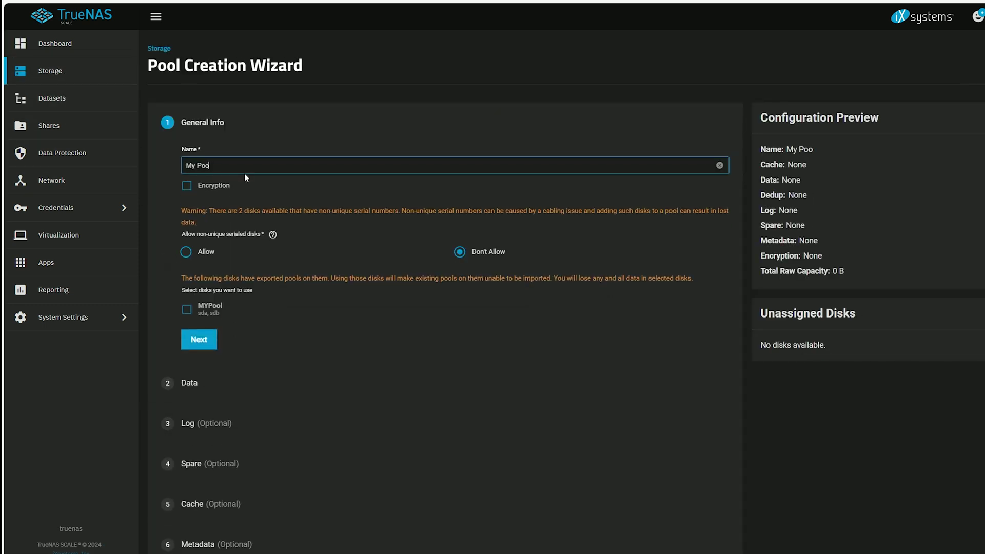
click(199, 340)
click(306, 234)
click(241, 271)
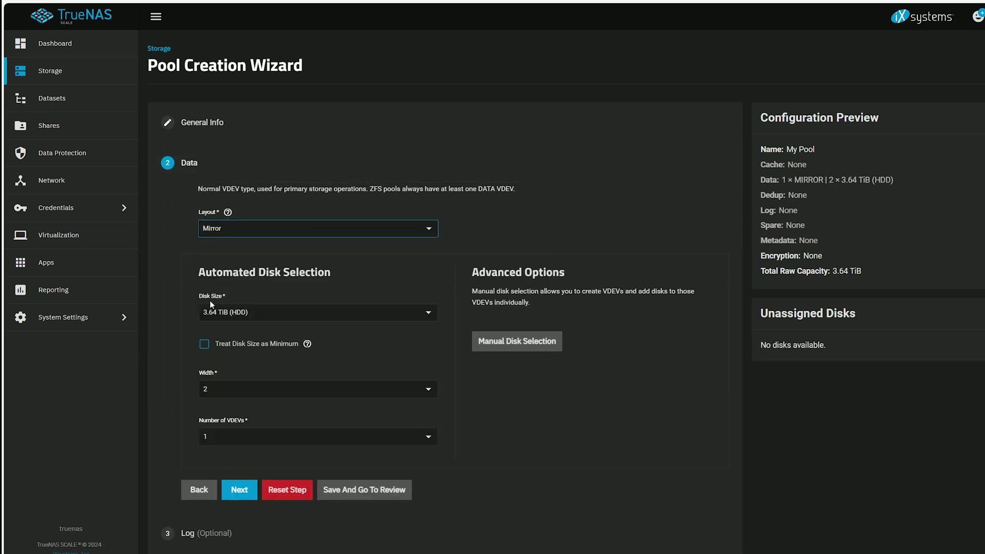
Skip the optional steps, then create the pool and confirm the disks will be erased
scroll(202, 374, down, 2)
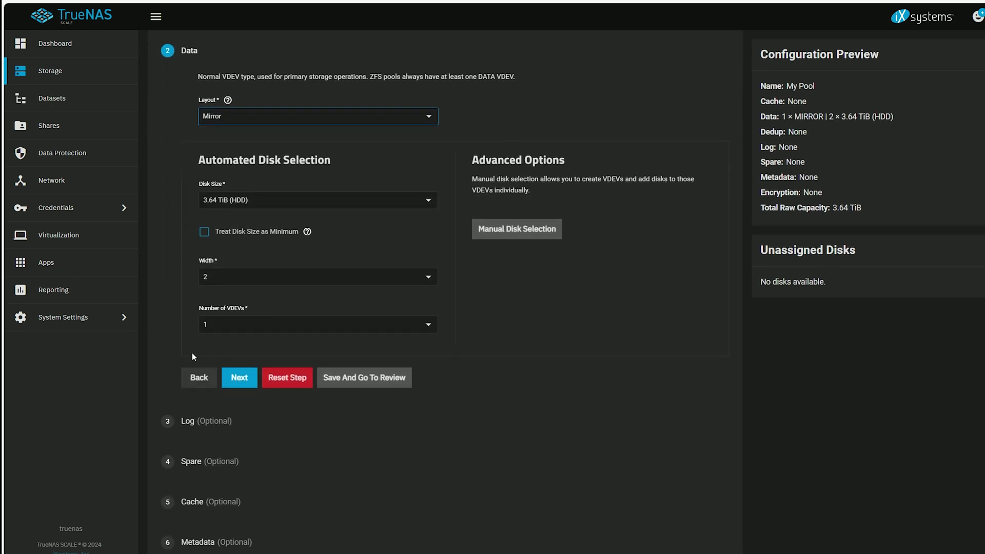
click(236, 382)
click(236, 539)
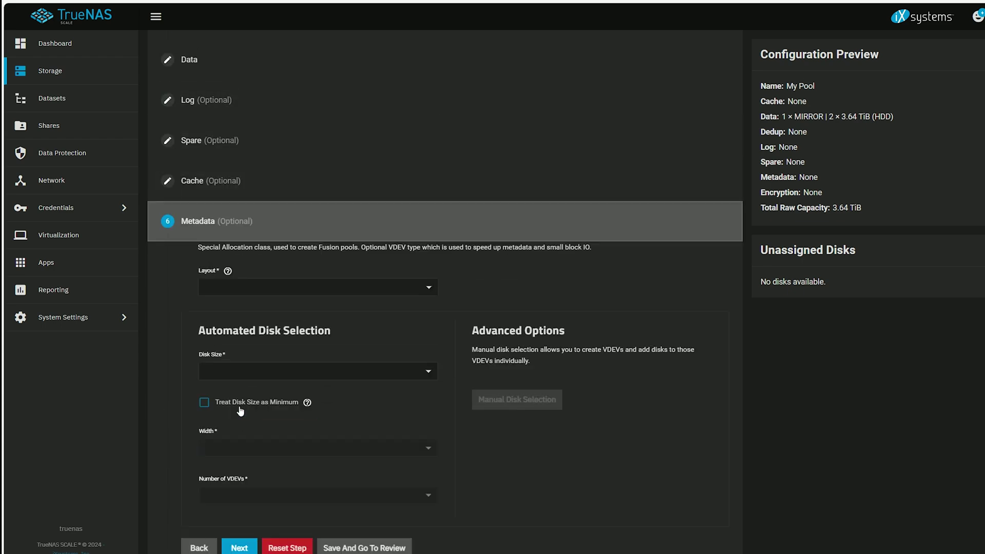
click(237, 538)
click(373, 536)
click(492, 315)
click(622, 314)
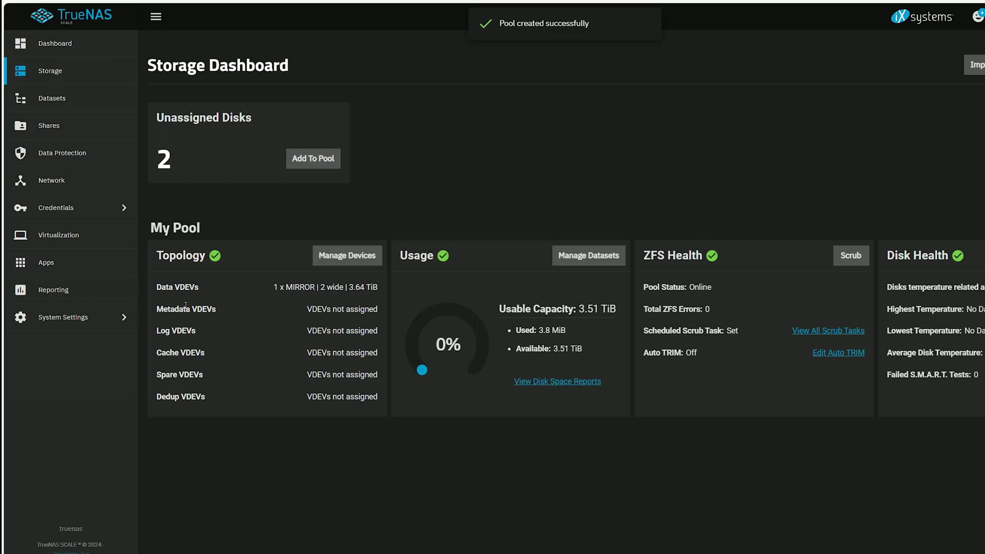
Add and save a new dataset, NewDataset, under My Pool
click(51, 98)
click(981, 66)
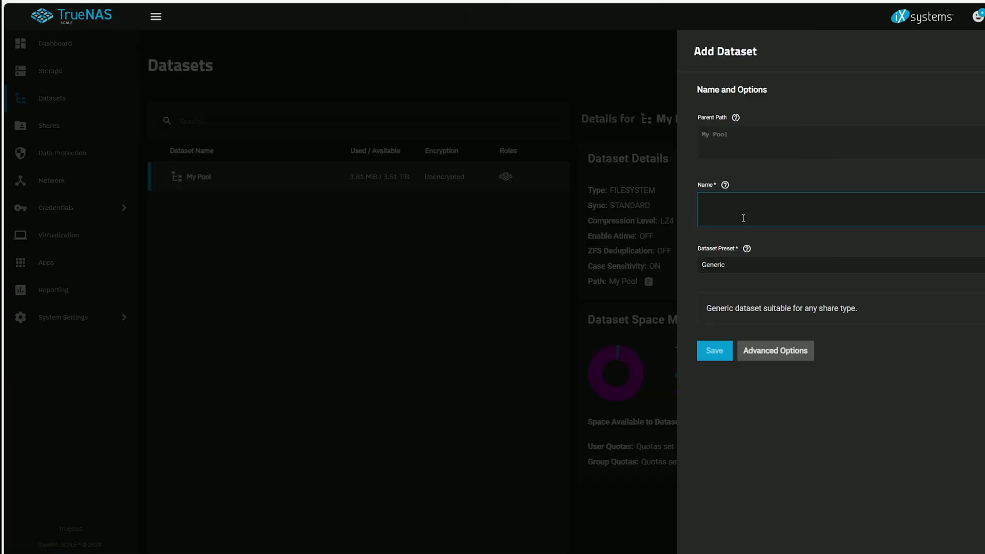
click(718, 353)
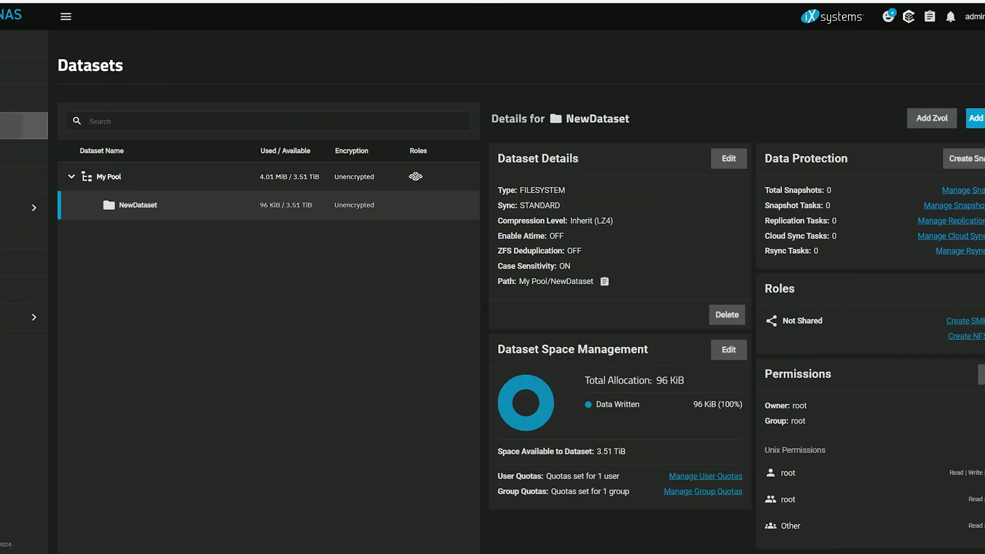
Begin an SMB share by browsing to /mnt/My Pool, then go to Credentials > Users
click(120, 126)
click(490, 120)
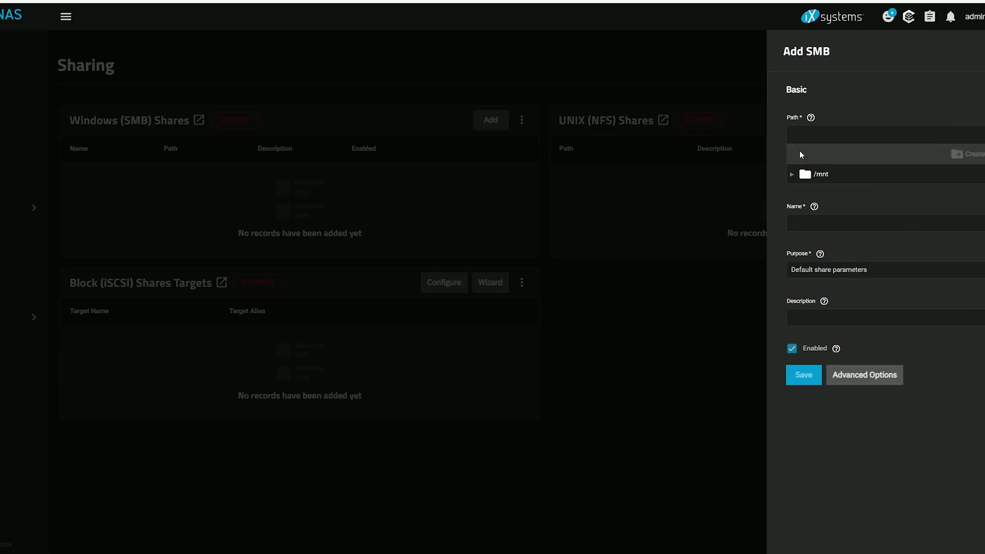
click(793, 175)
click(805, 193)
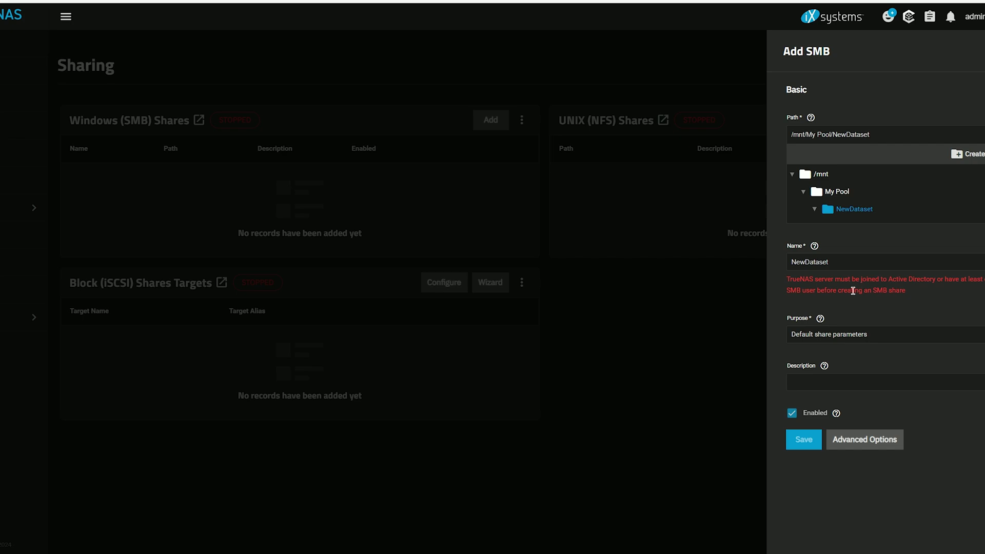
click(231, 492)
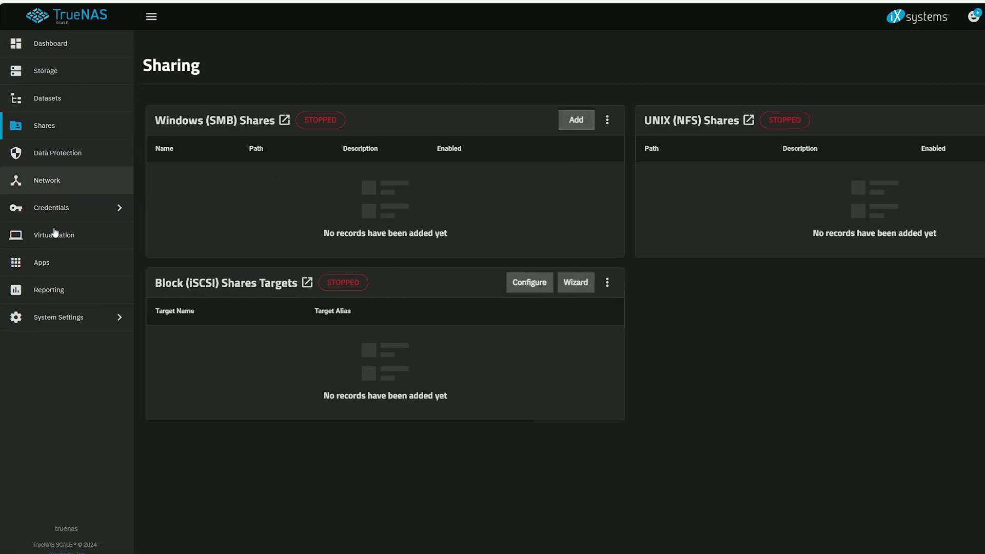
click(30, 208)
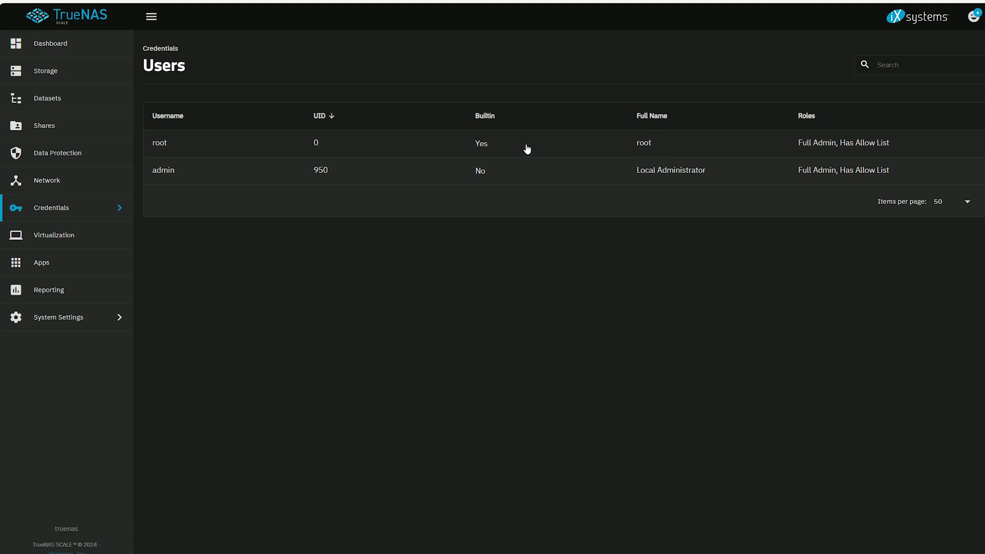
Check the root and admin accounts, then create a new user with its name and password
click(953, 147)
click(431, 322)
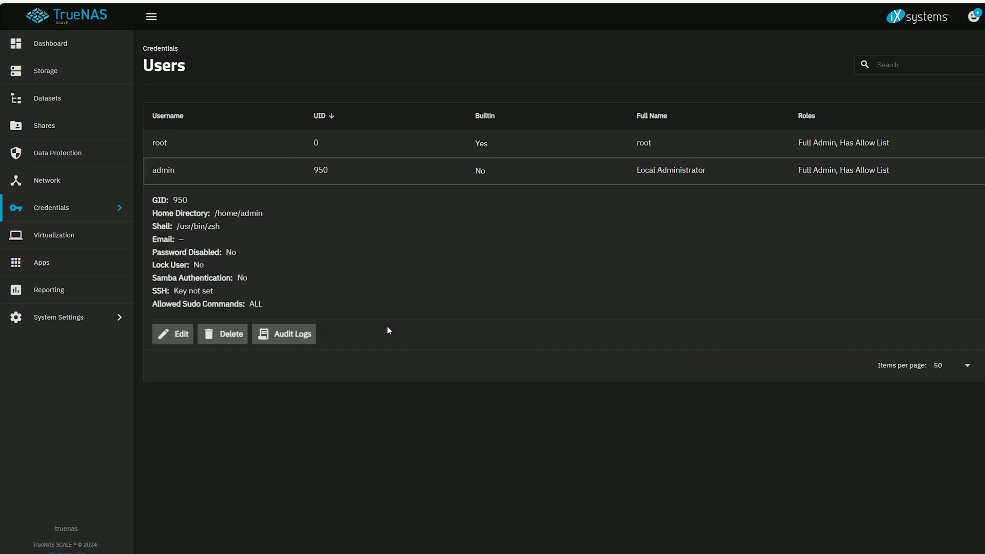
click(729, 134)
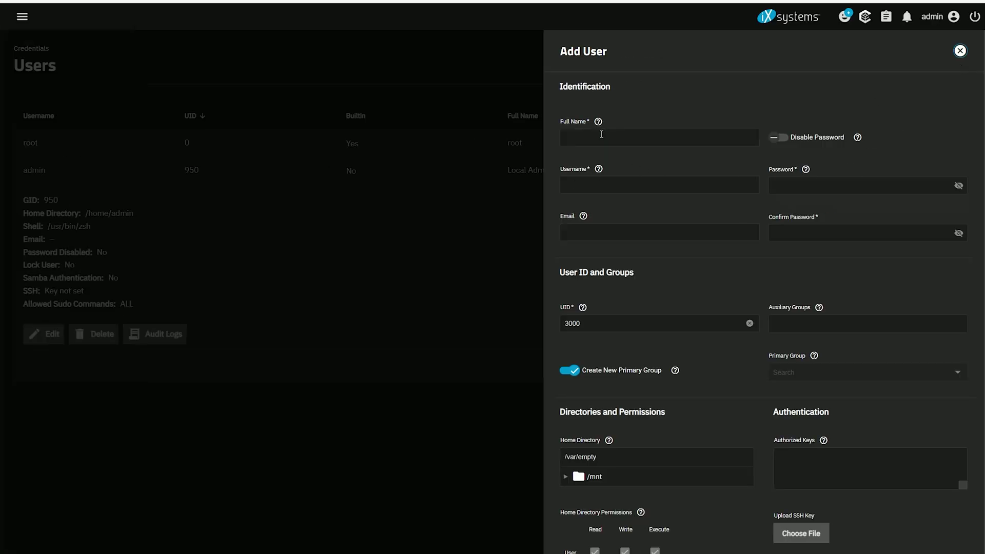
text(sam)
click(913, 186)
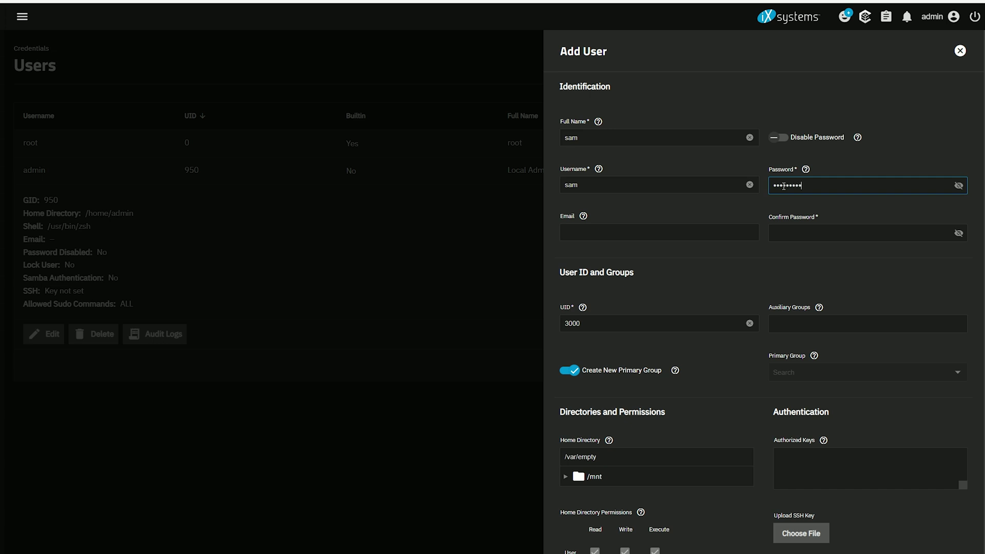
click(788, 235)
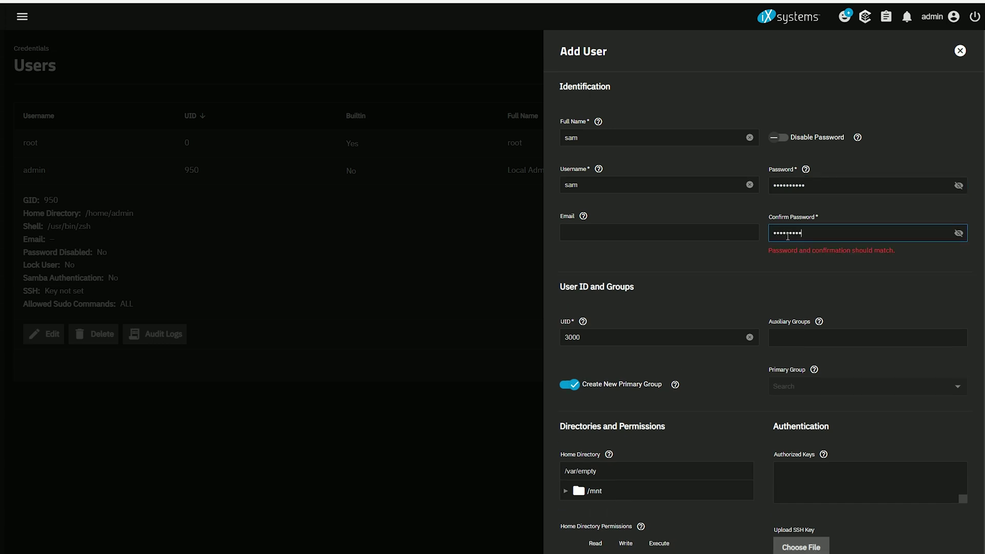
text(1)
scroll(570, 307, down, 5)
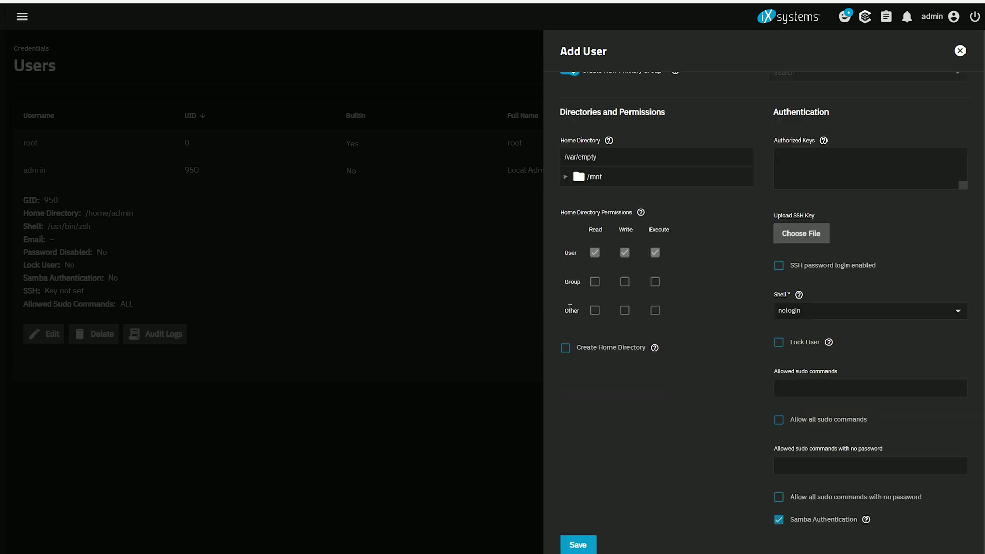
click(578, 545)
Save an SMB share for /mnt/My Pool/NewDataset and start the SMB service
click(435, 114)
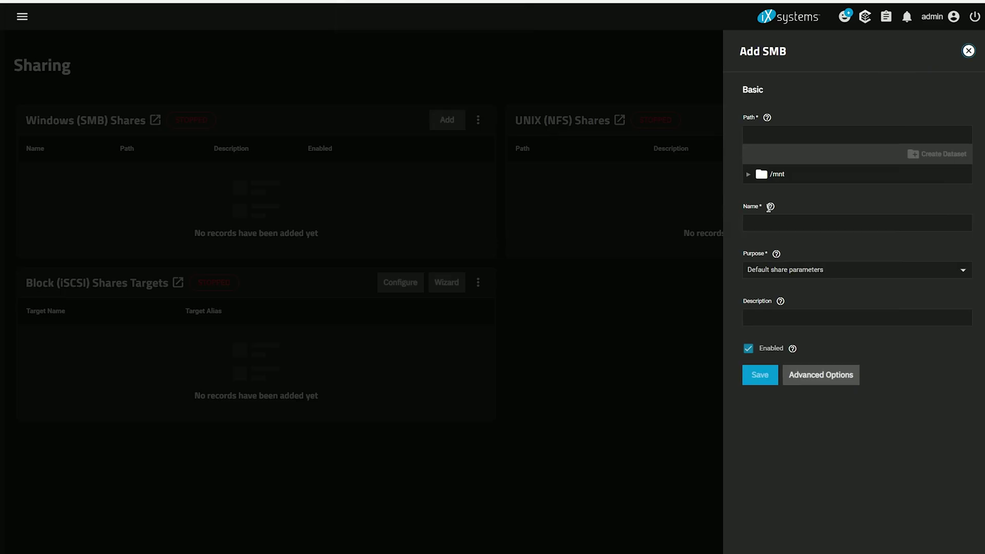
click(749, 174)
click(760, 191)
click(810, 209)
click(756, 419)
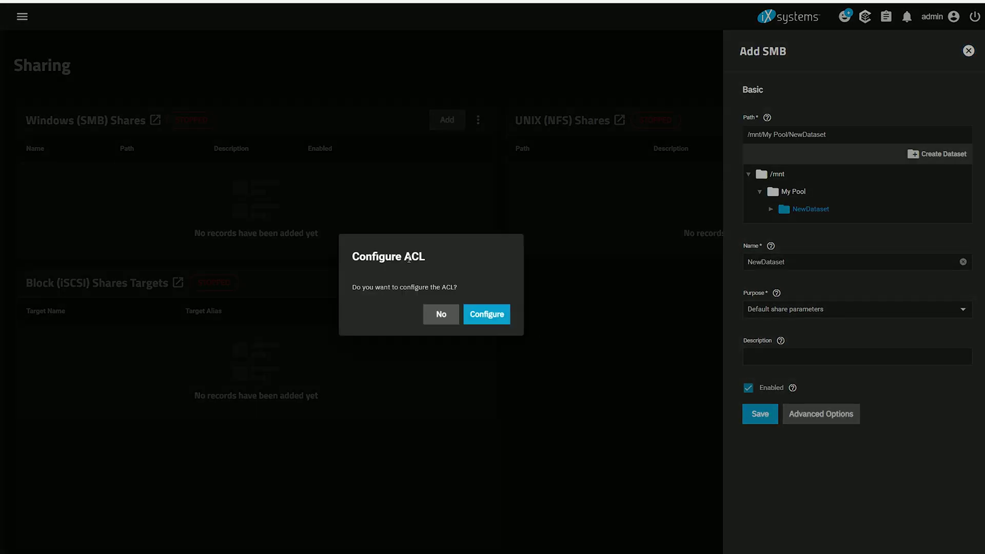
click(486, 318)
click(500, 331)
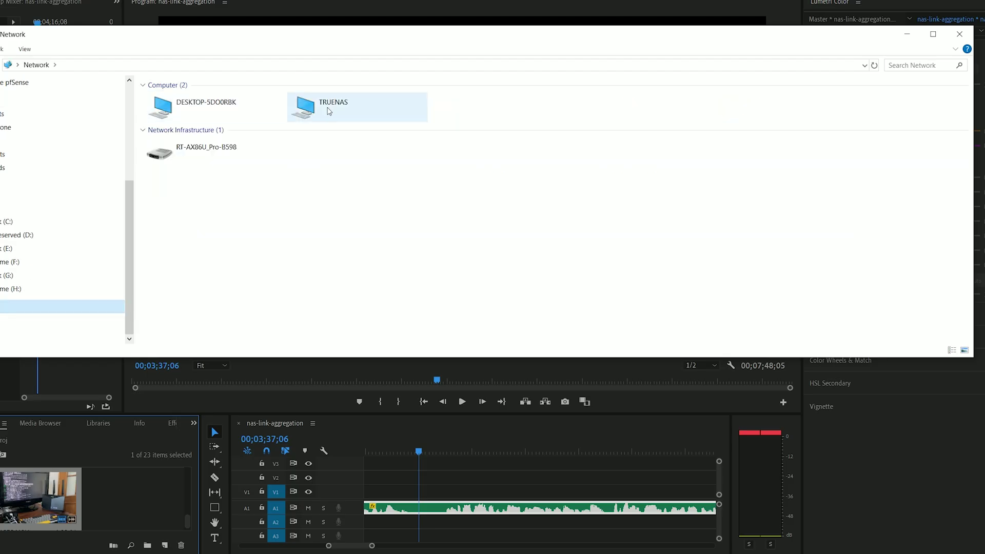
Open the NewDataset share on the TRUENAS host and try pasting a file, which gets access denied
double_click(329, 111)
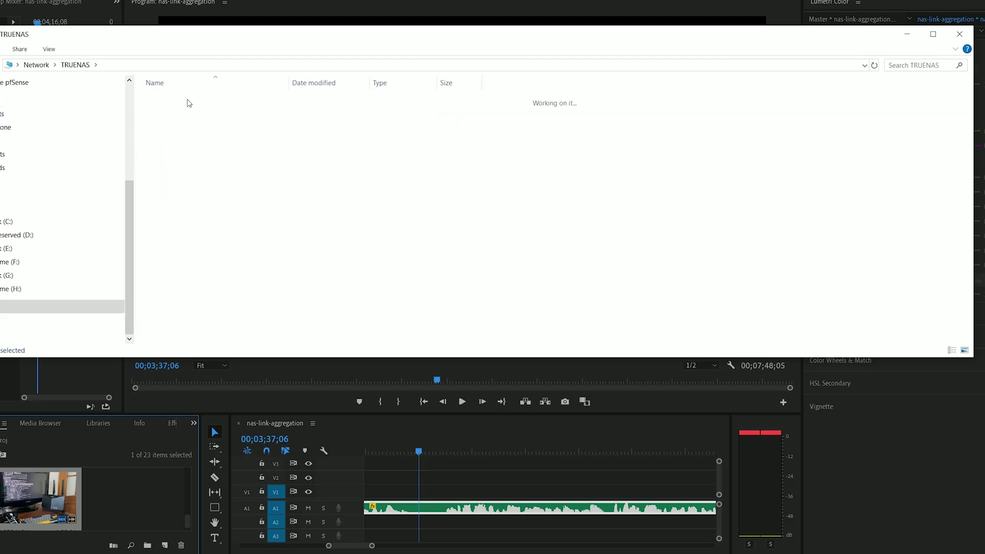
double_click(187, 99)
right_click(354, 200)
click(392, 292)
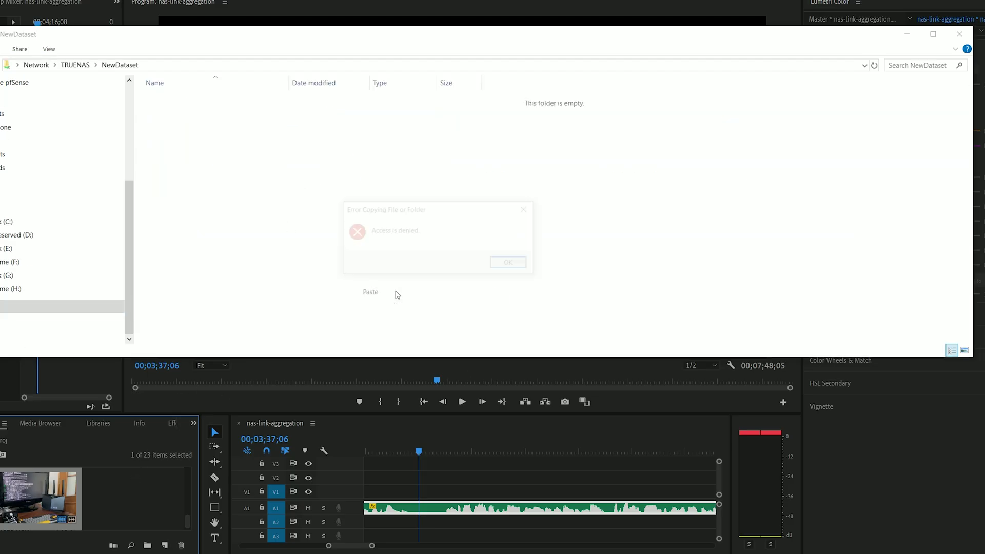
click(511, 262)
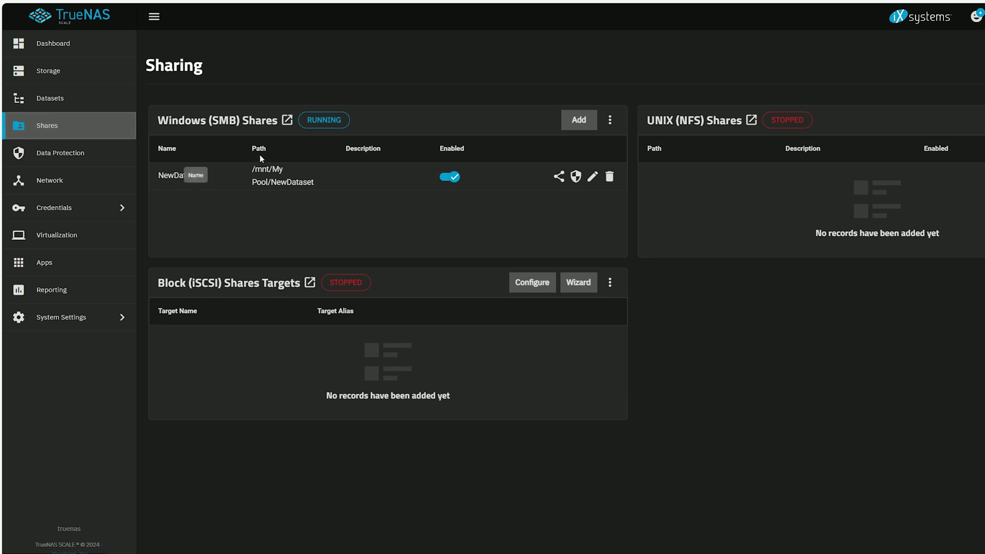
Give NewDataset a custom ACL owned by the new user, with Apply Owner ticked, and save
click(576, 177)
click(420, 306)
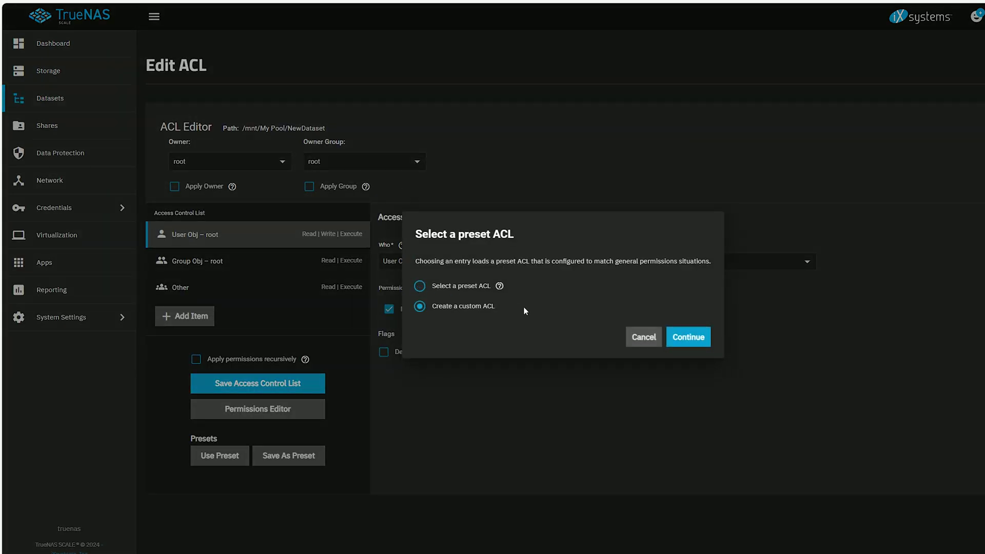
click(685, 336)
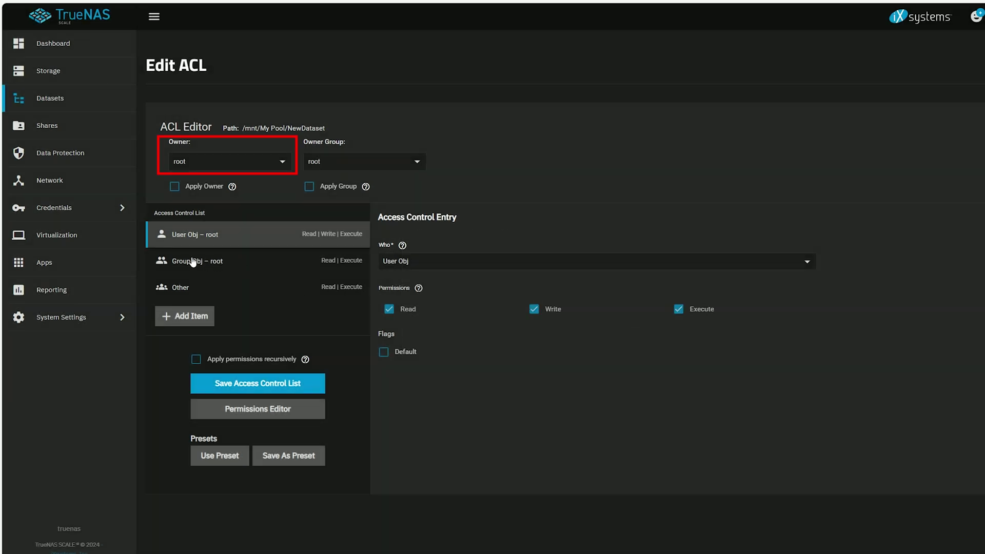
click(257, 156)
click(221, 233)
click(175, 186)
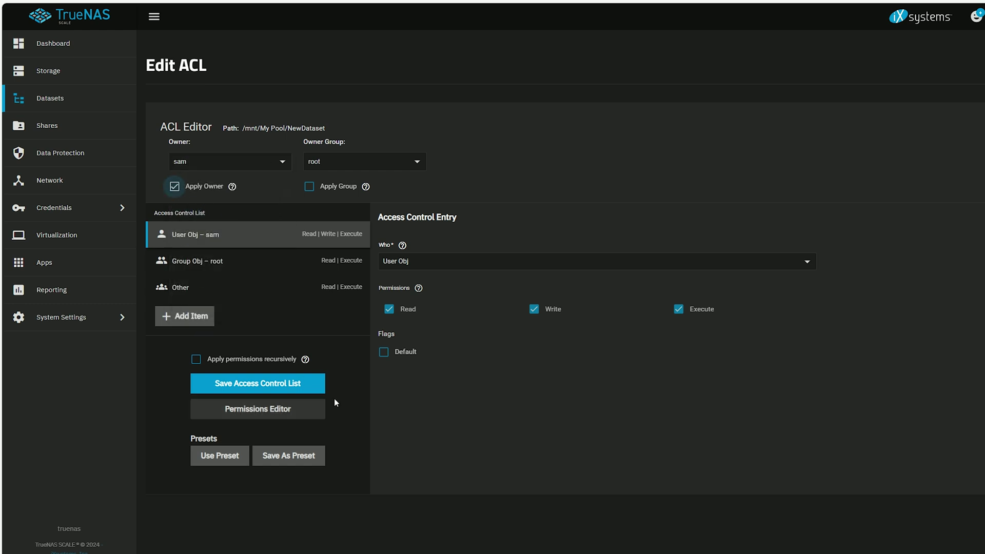
click(277, 386)
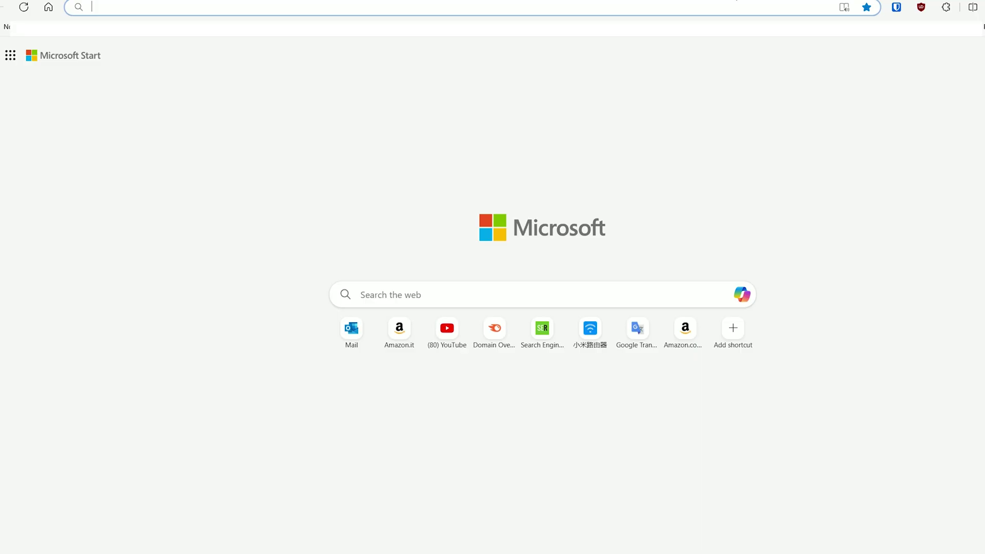
Load 192.168.51.1 in Edge and sign in with the router's username and password
text(192.168.50.1)
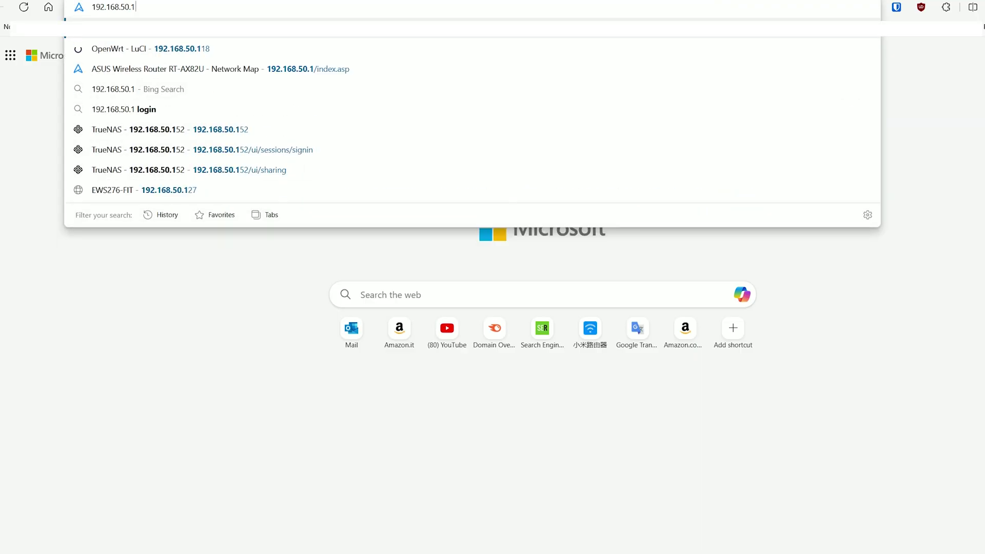
key(BackSpace)
text(1)
key(Return)
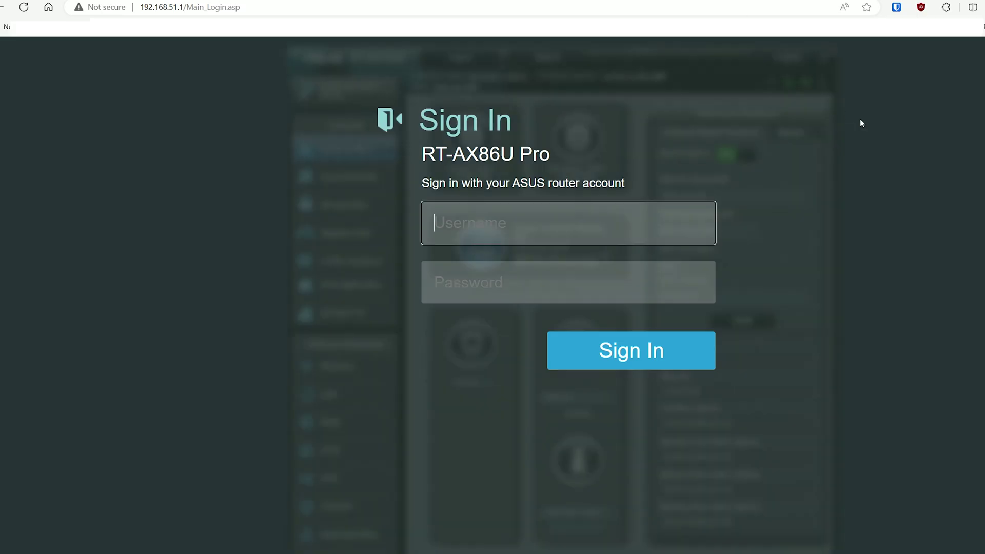
text(Mark)
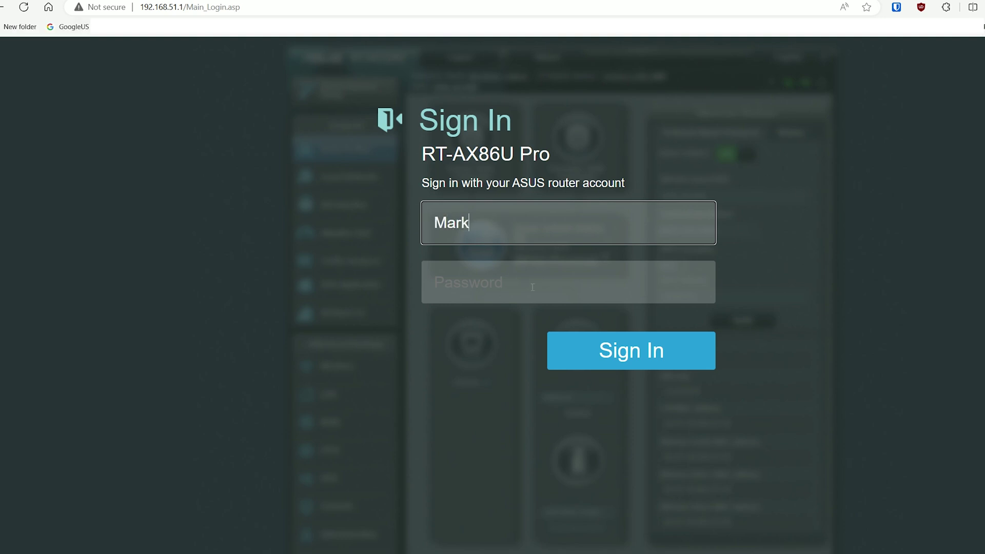
click(533, 287)
text(*******)
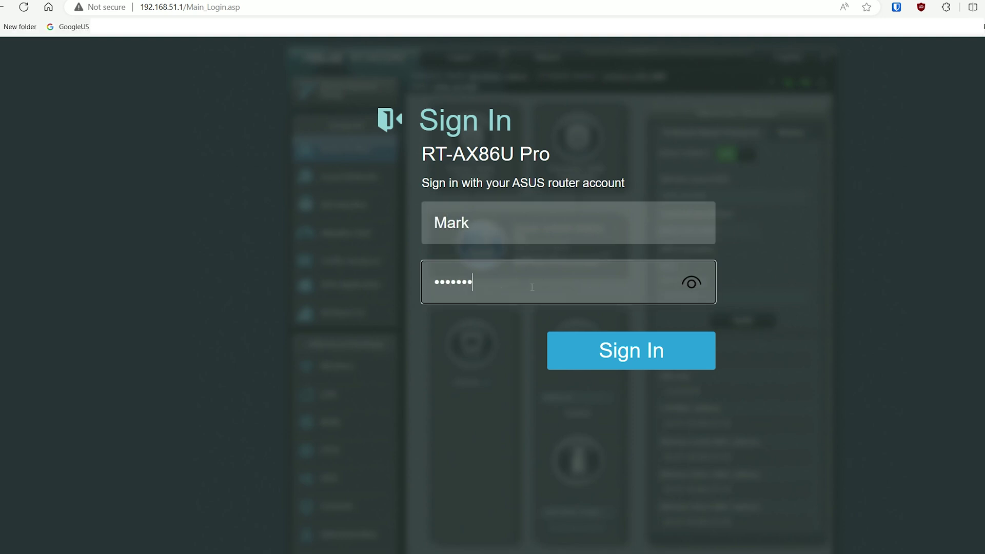
text(***)
key(Return)
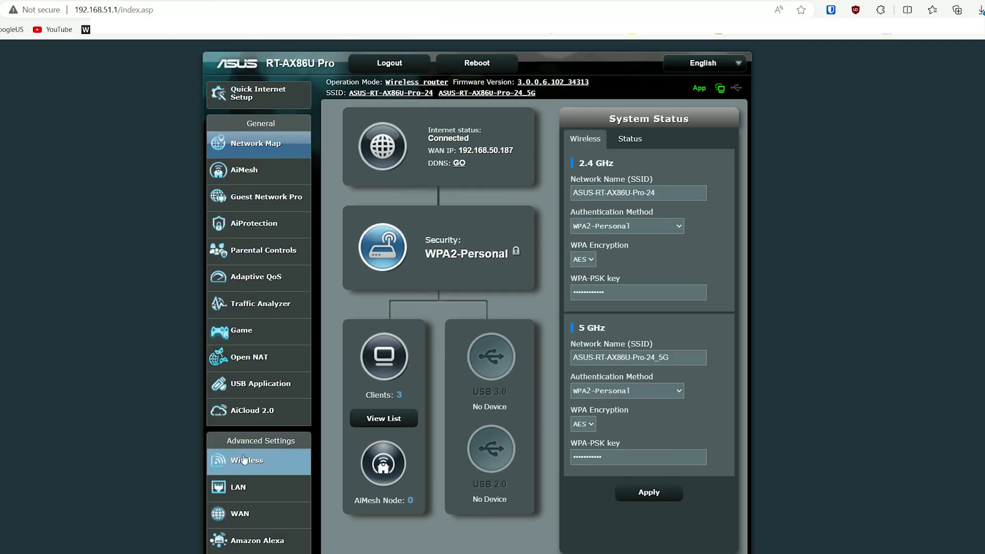
In the router's LAN Switch Control settings, set Bonding/Link aggregation to Enable
scroll(309, 320, down, 3)
click(246, 325)
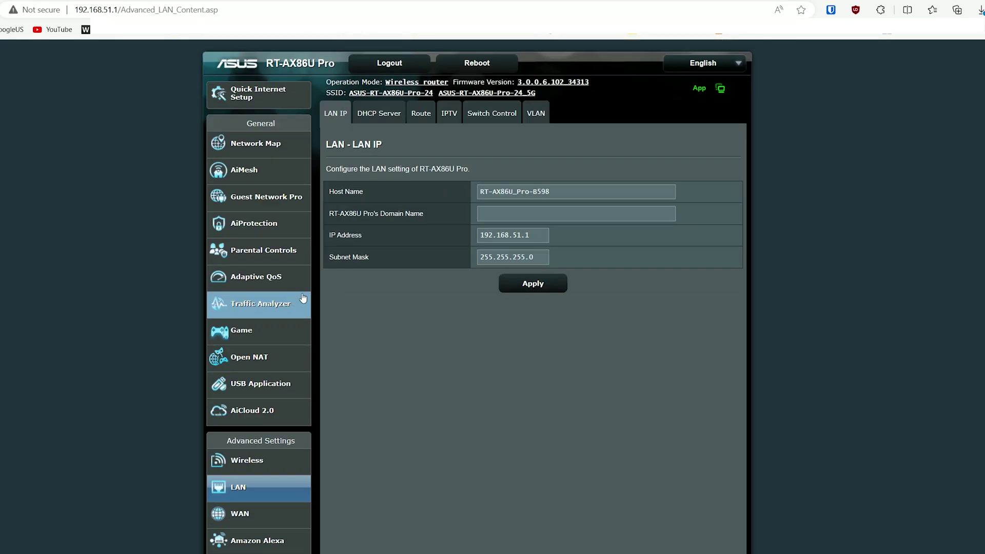
click(498, 123)
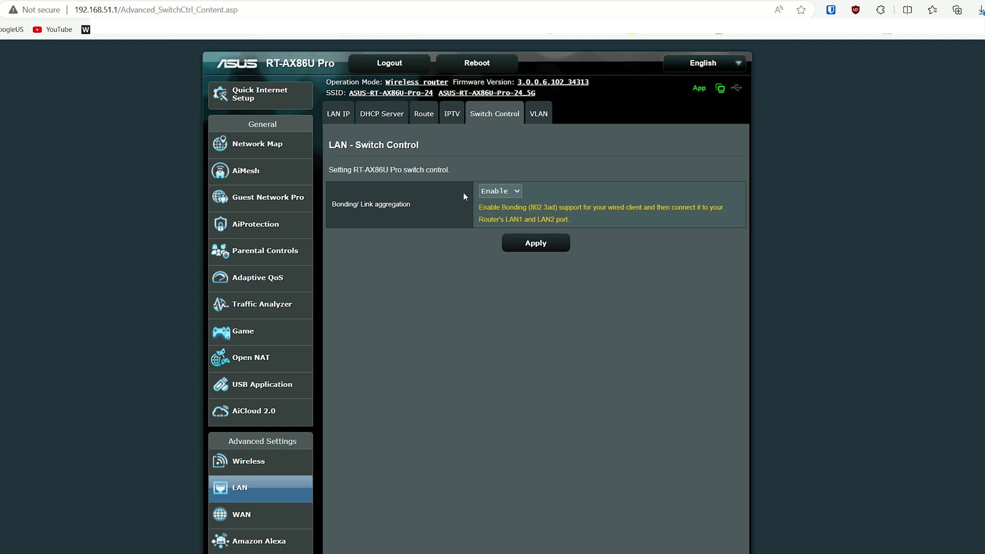
click(508, 191)
click(498, 216)
Highlight the bonding help note and the LAN1/LAN2 port note to read them
drag(477, 211, 586, 218)
click(588, 234)
drag(506, 221, 568, 221)
click(615, 271)
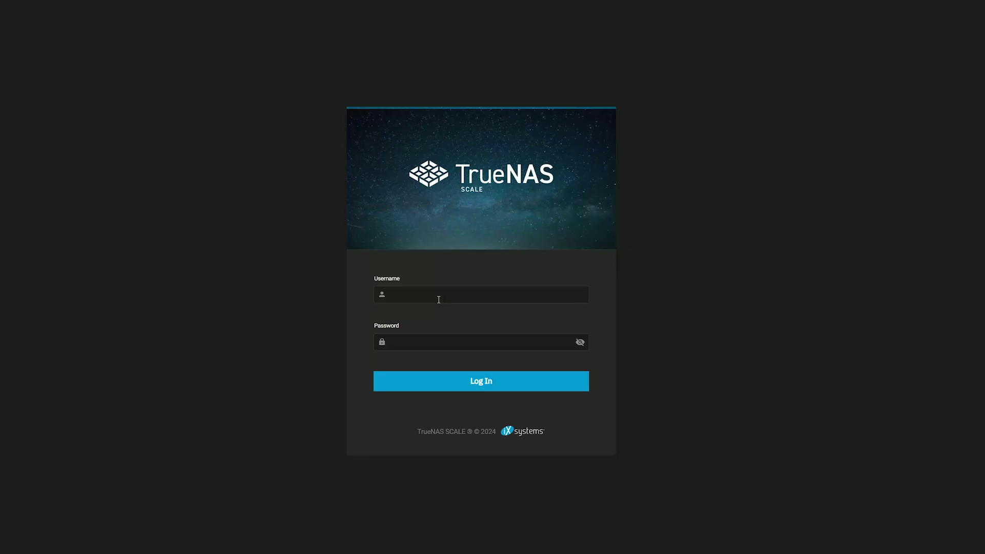
Log in to TrueNAS, review enp7s0's IPv4 and IPv6 addresses, and start adding an interface
click(454, 345)
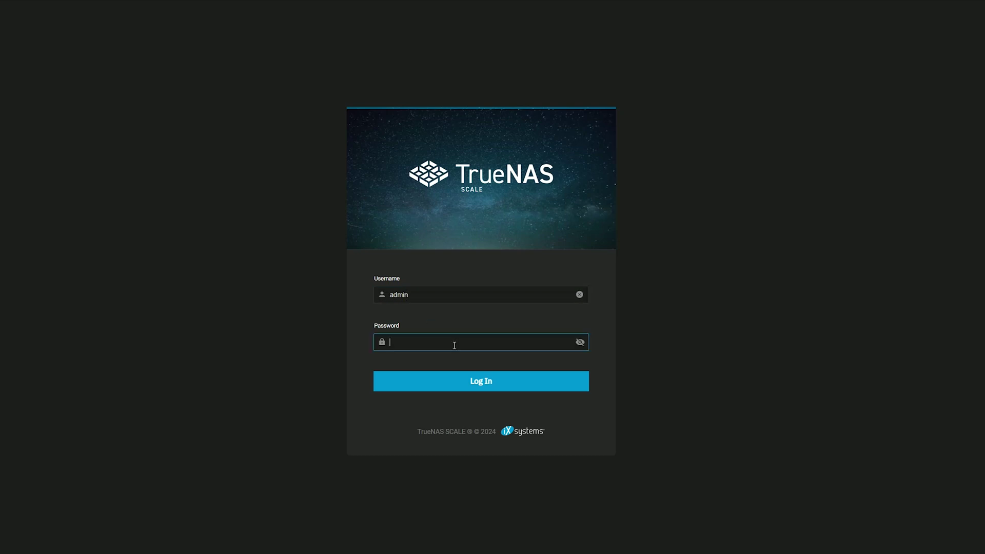
key(Return)
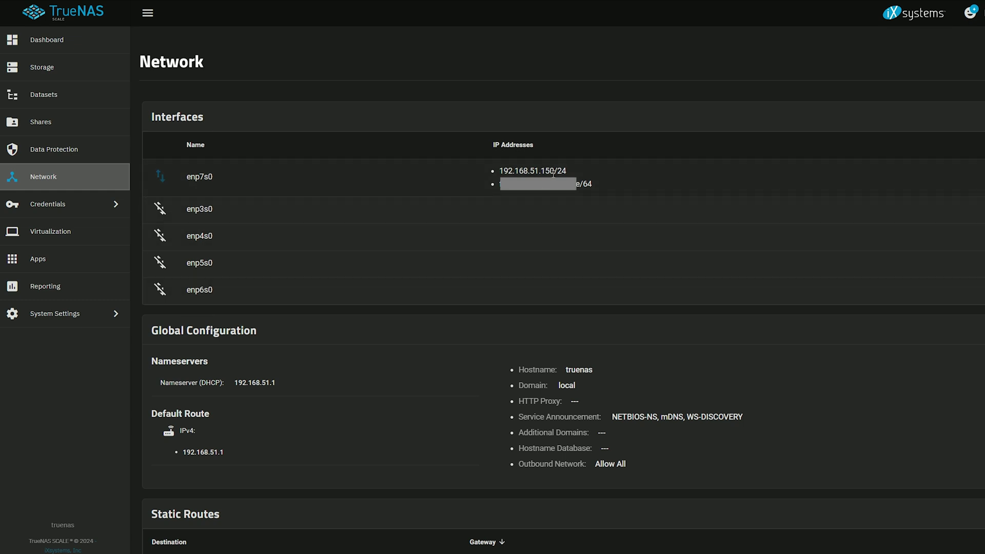
drag(568, 171, 502, 172)
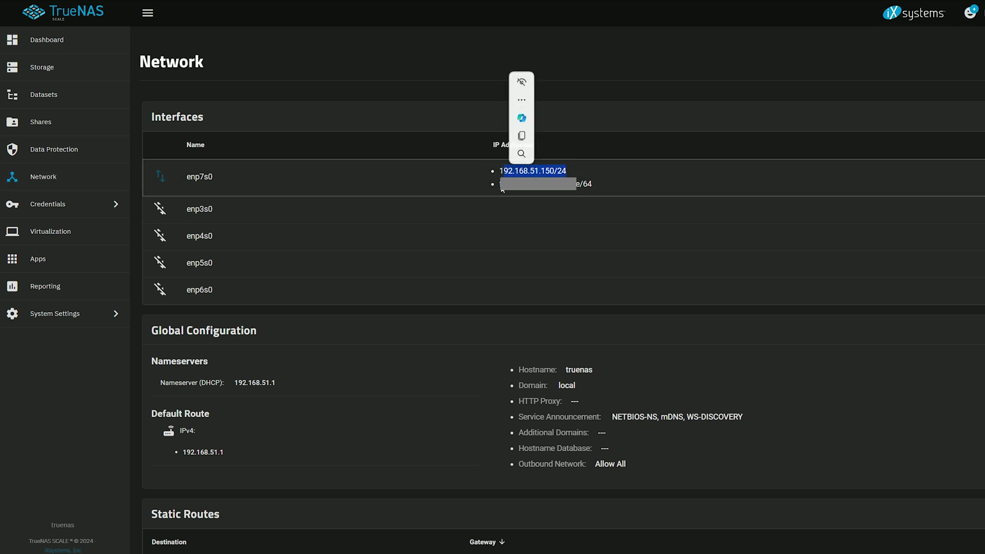
click(499, 188)
drag(596, 186, 603, 186)
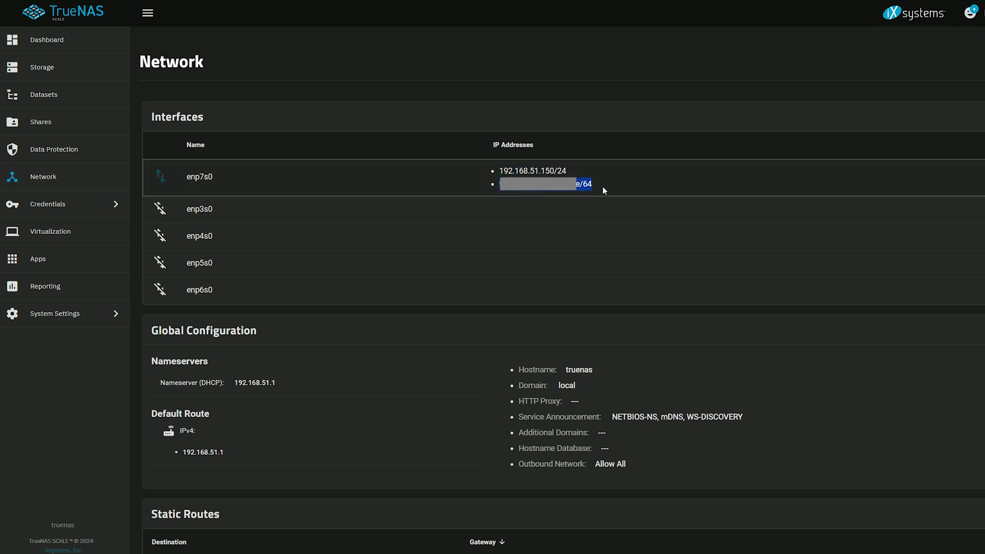
click(482, 217)
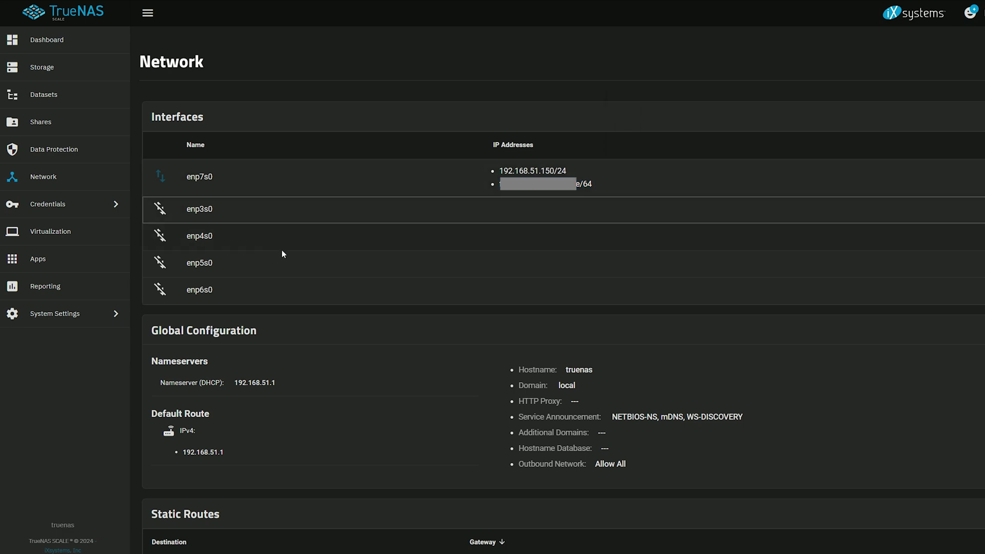
click(836, 96)
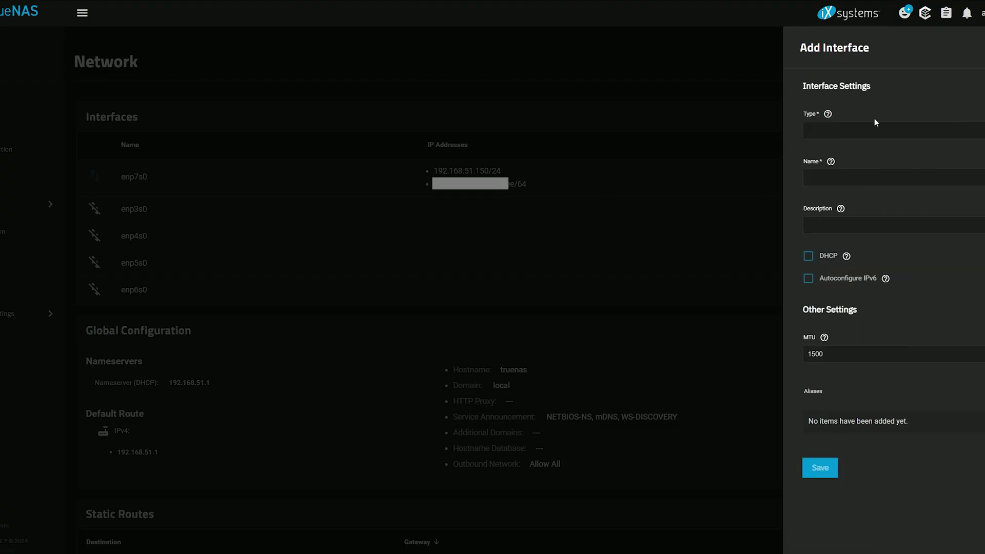
Make the new interface a Link Aggregation named bond1 using DHCP
click(885, 130)
click(855, 171)
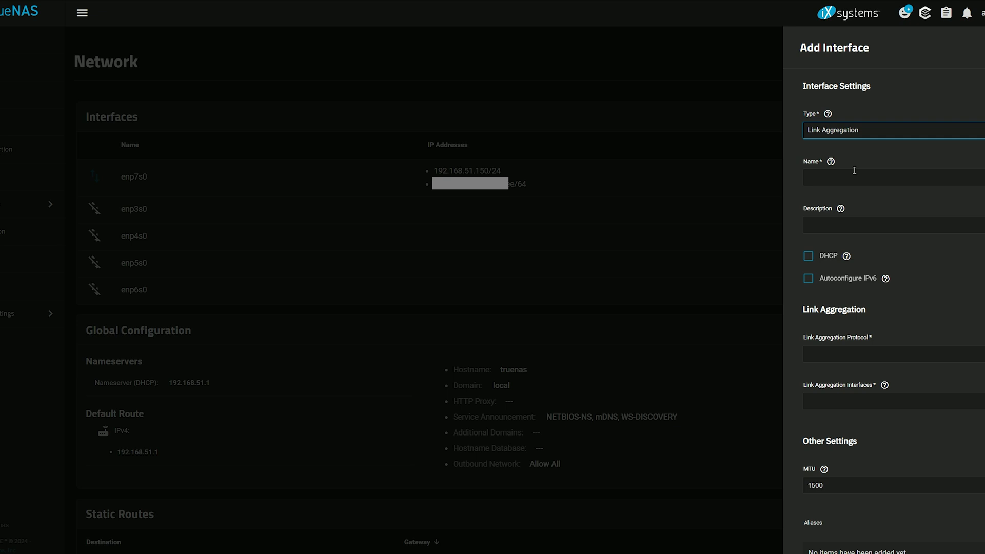
click(847, 178)
text(b)
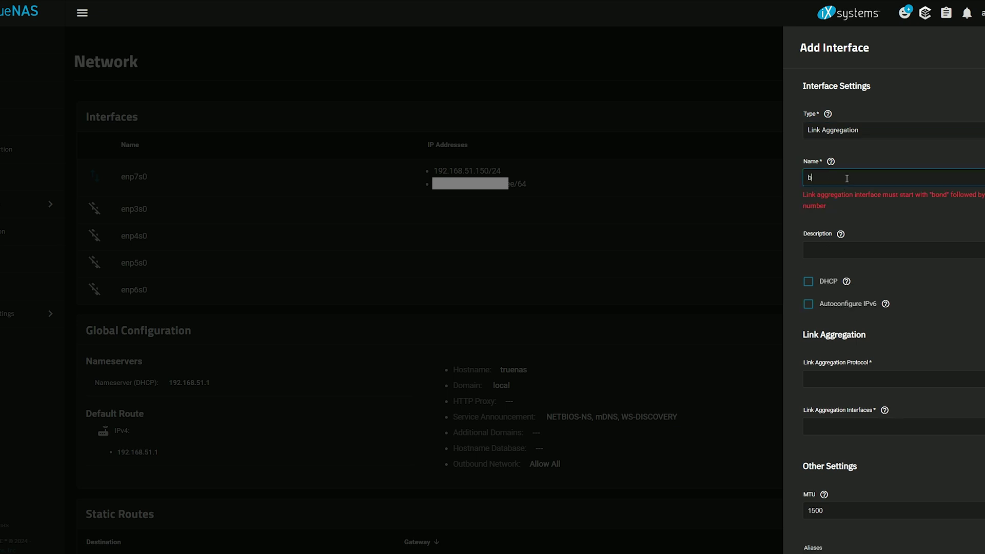
text(ond1)
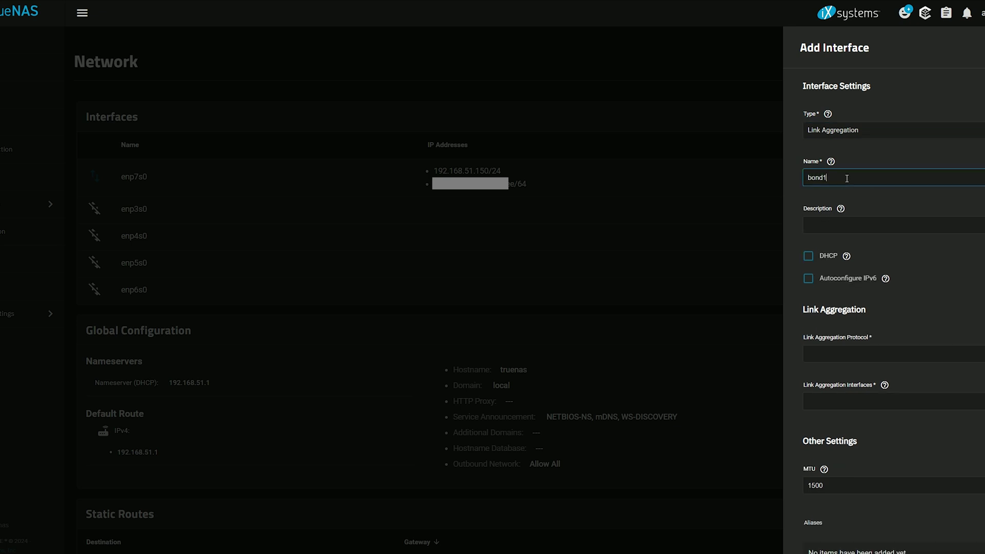
click(853, 224)
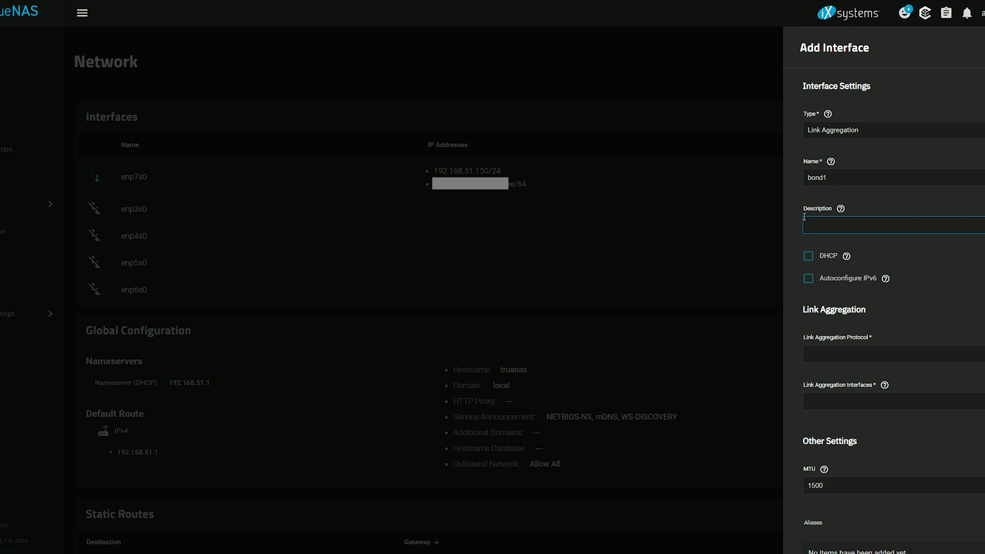
click(807, 259)
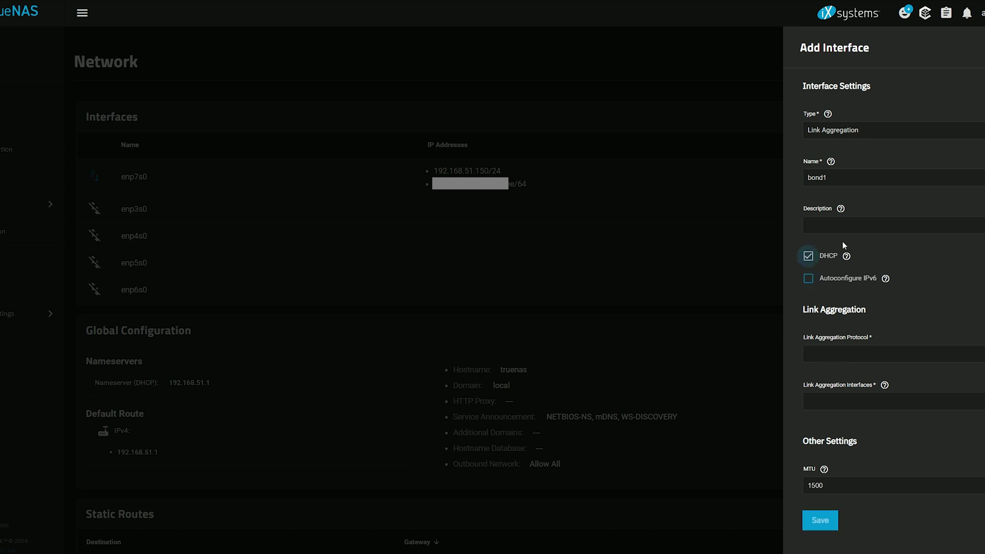
Set the bond's protocol to LACP, transmit hash policy to LAYER2, and LACPDU rate to FAST
click(937, 358)
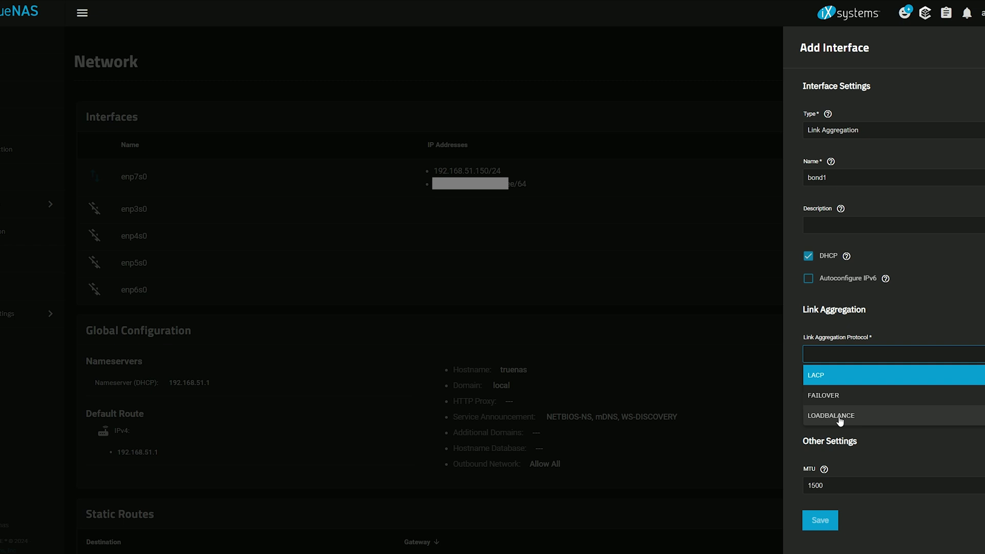
click(826, 377)
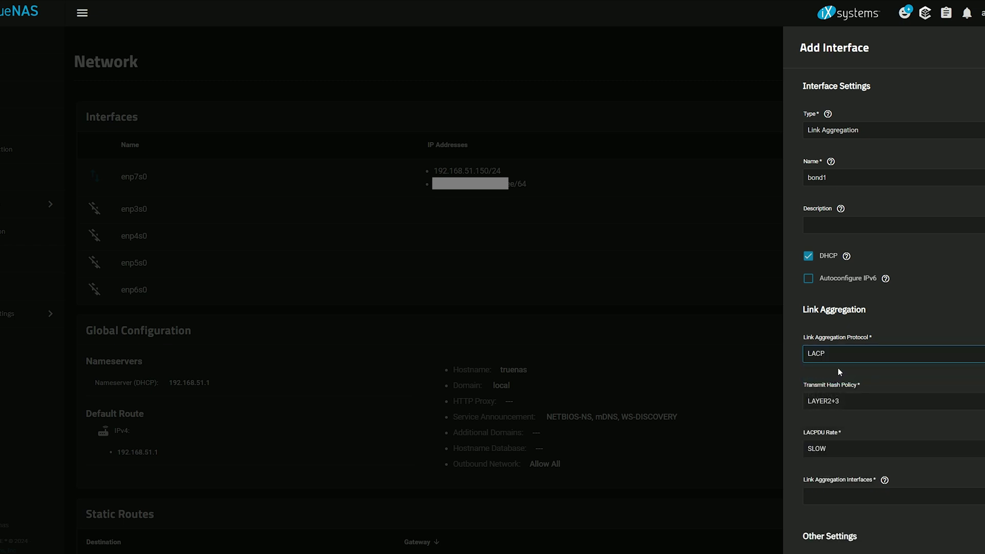
click(861, 408)
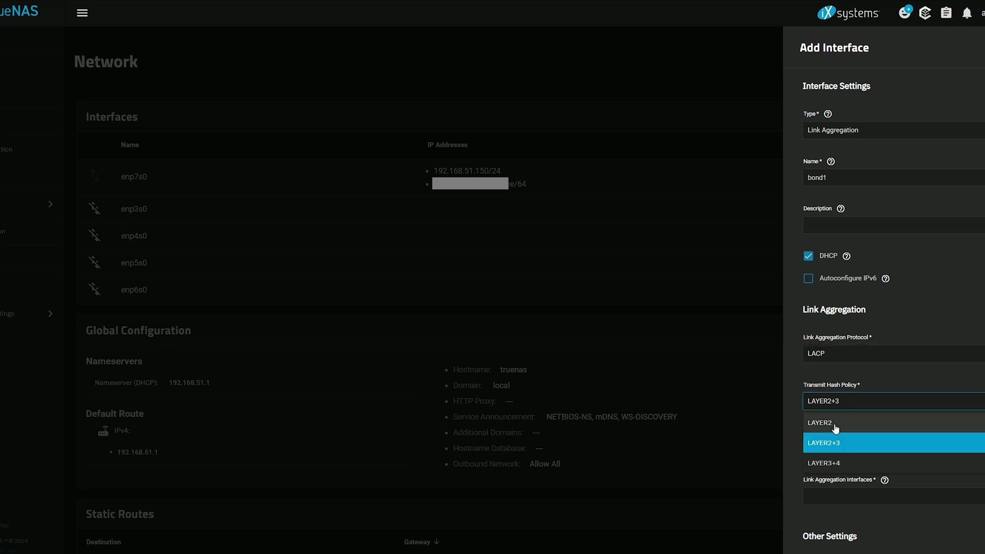
click(847, 420)
scroll(845, 438, down, 2)
click(861, 375)
click(821, 416)
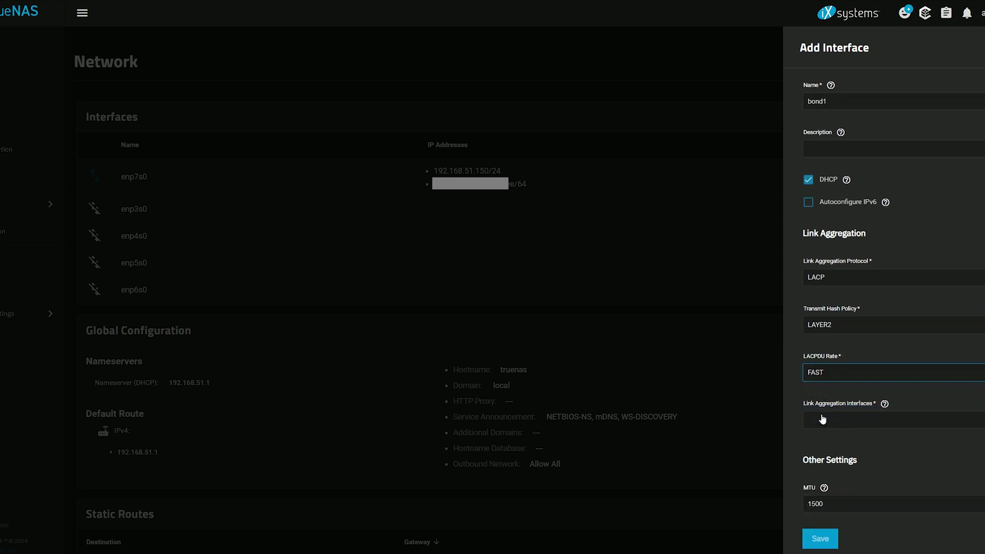
Add enp3s0 and enp4s0 as bond members and save bond1
click(894, 427)
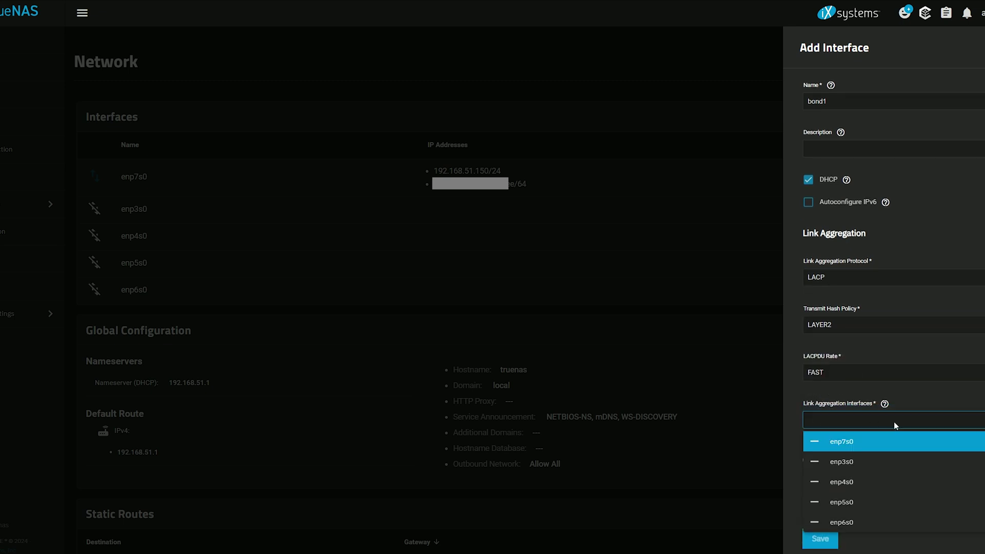
click(866, 468)
click(863, 484)
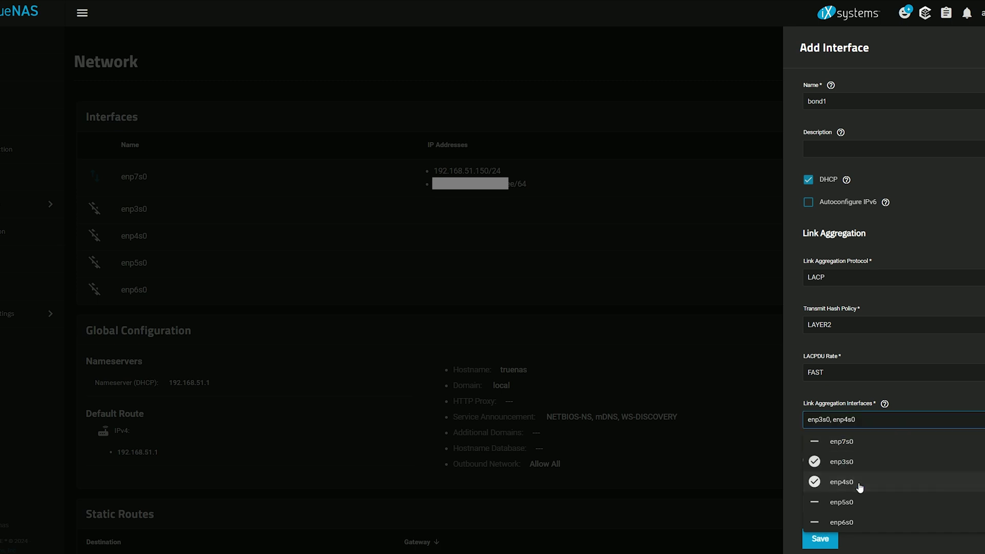
click(791, 531)
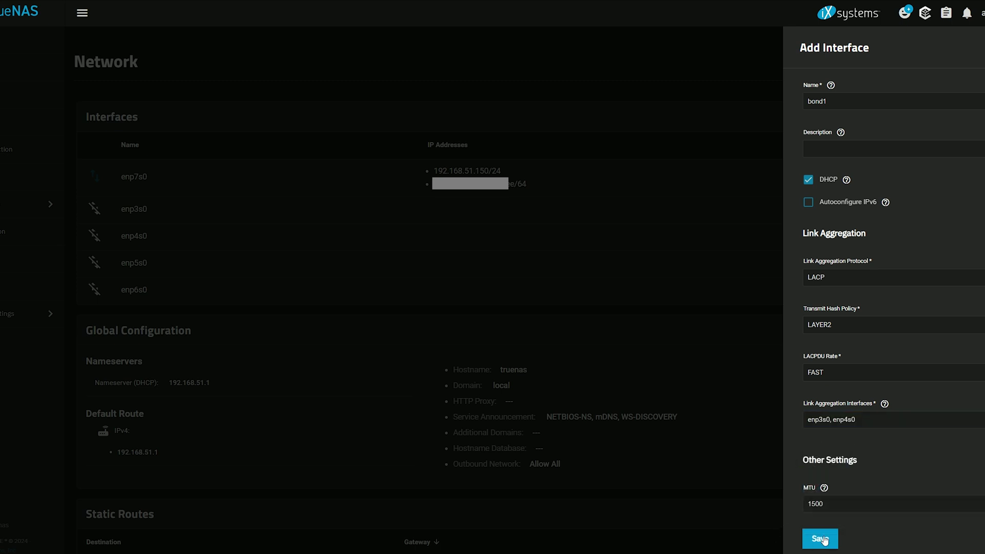
click(820, 539)
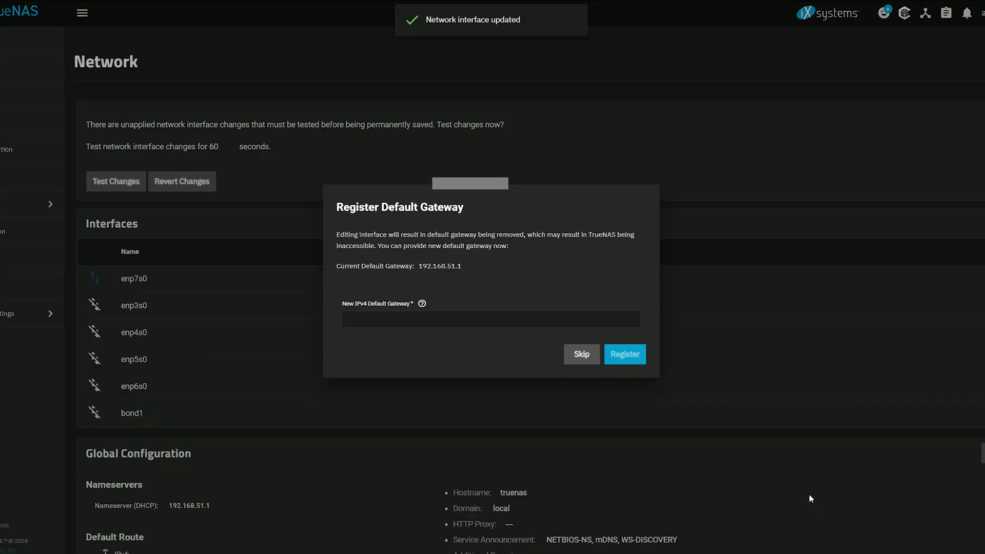
Skip registering a new default gateway for bond1
click(583, 355)
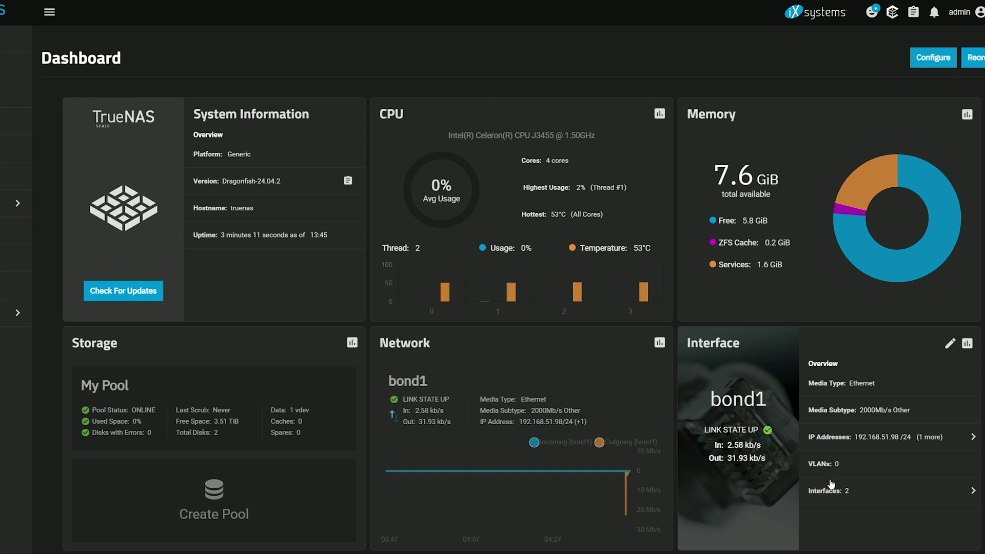
click(844, 494)
click(691, 343)
drag(929, 408, 809, 413)
click(880, 340)
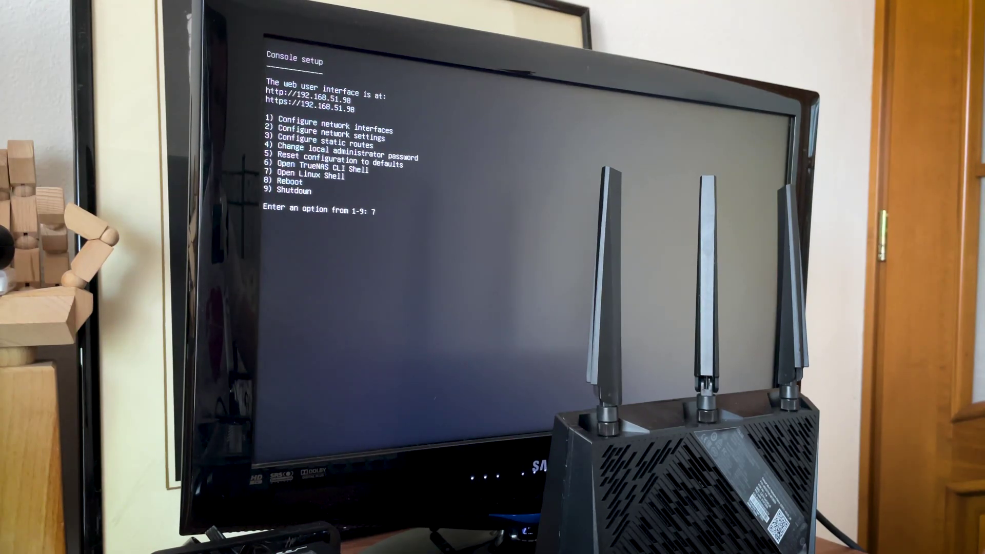
Open the Linux shell from the console menu and start the server with 'iperf3 -s'
key(Return)
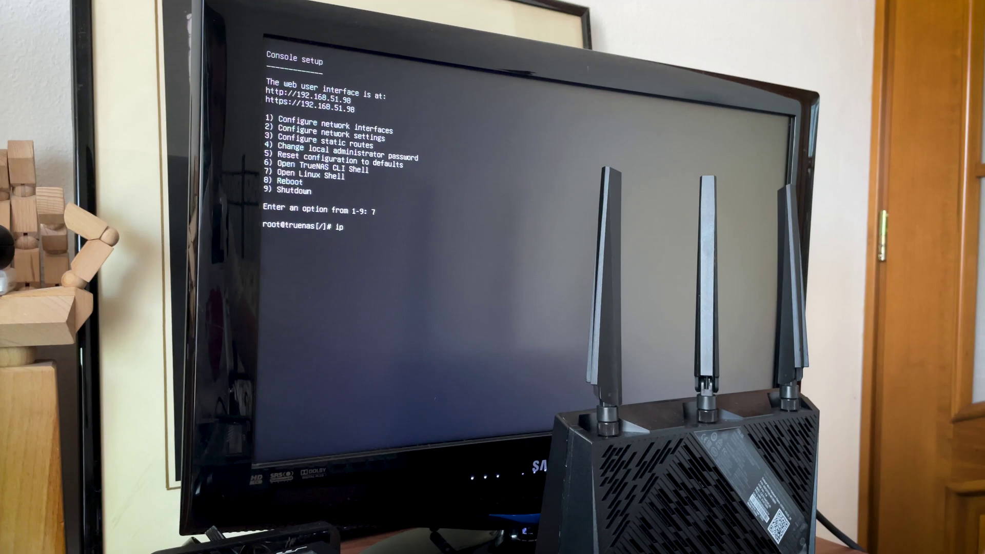
text(erf3 -s)
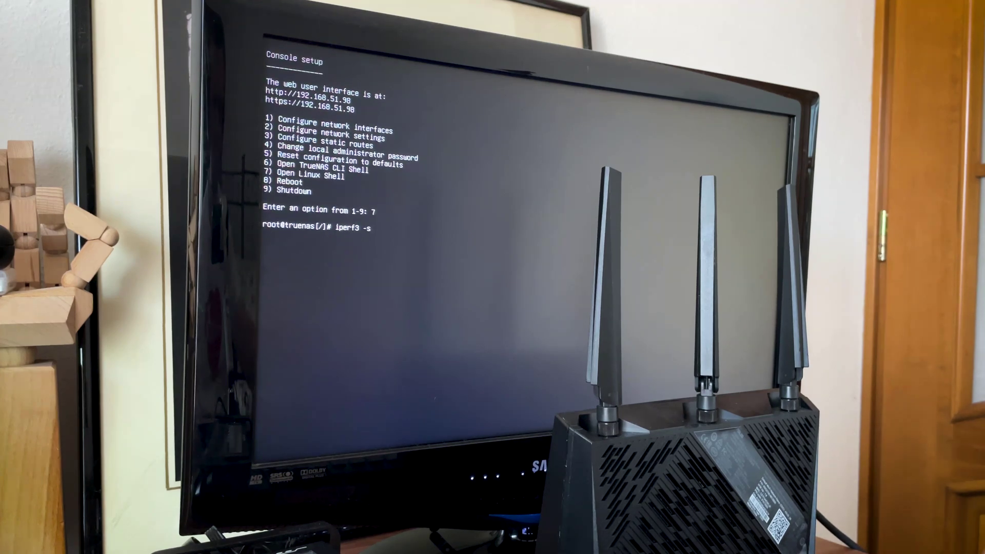
key(Return)
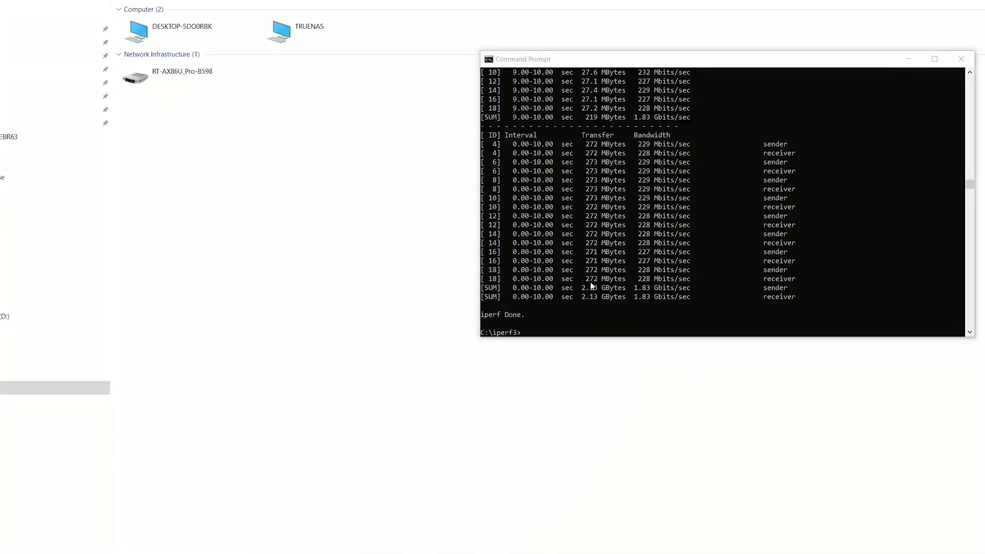
Rerun the bidirectional iperf3 test against 192.168.51.98 with 20 parallel streams
click(581, 304)
key(Up)
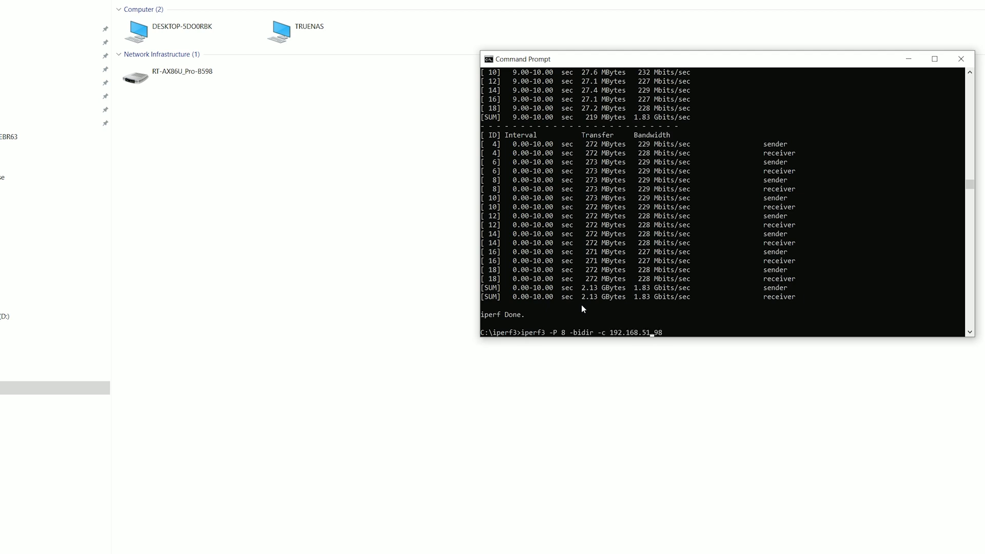
key(Right)
key(Delete)
text(20)
key(Return)
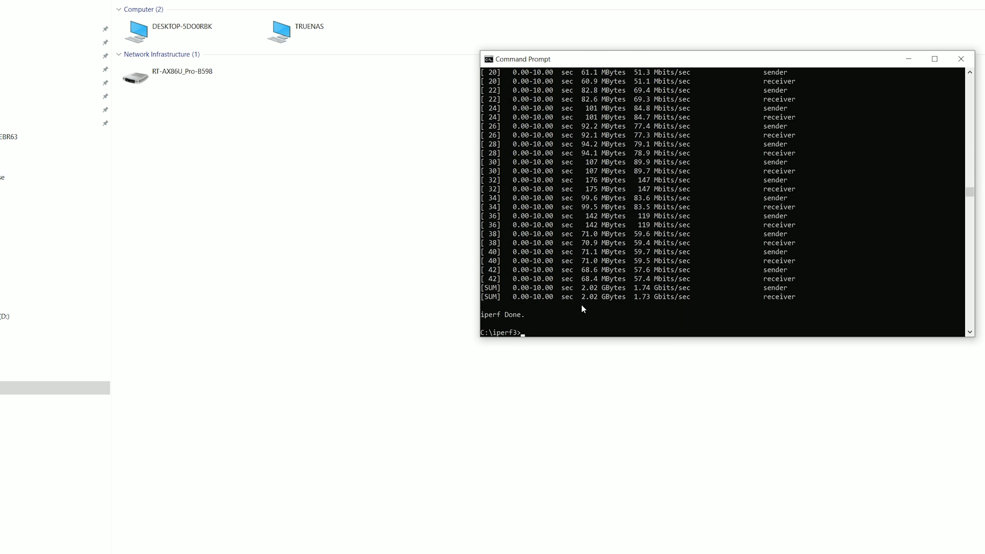
Rerun the iperf3 test with 10 parallel streams
key(Up)
key(Left)
key(Left)
key(Left)
key(BackSpace)
text(1)
key(Return)
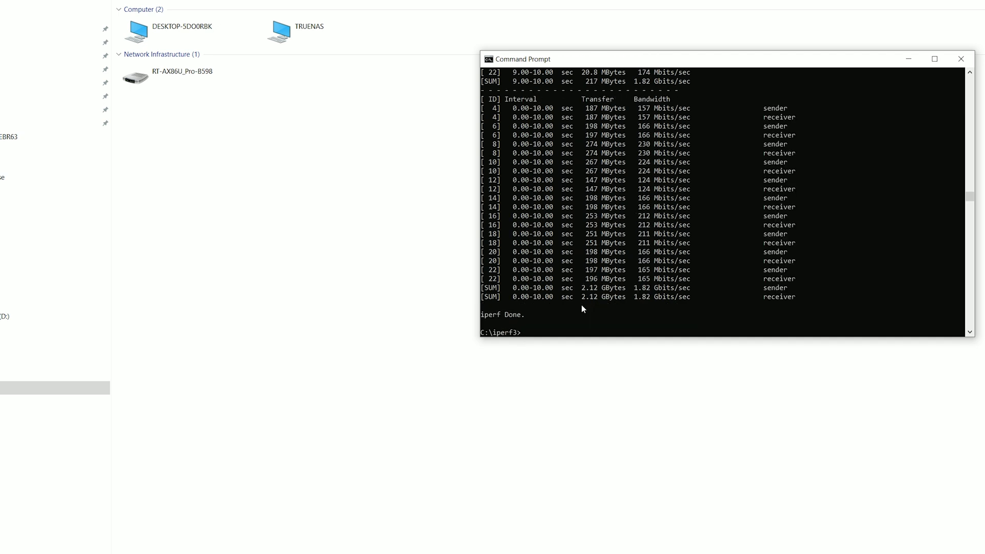
Rerun the iperf3 test with 2 parallel streams
key(Up)
key(BackSpace)
key(Delete)
text(2 -bidir -c 192.168.51.98)
key(Return)
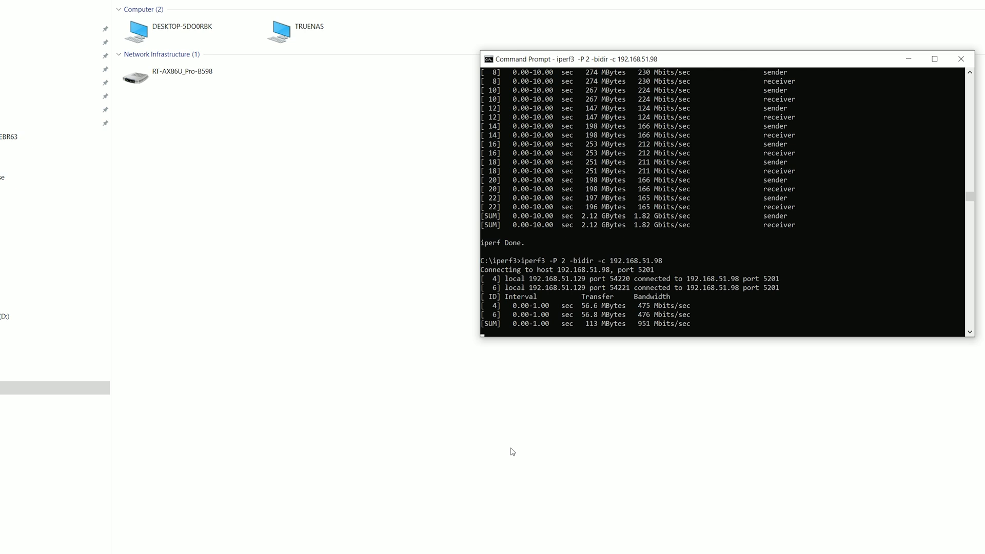